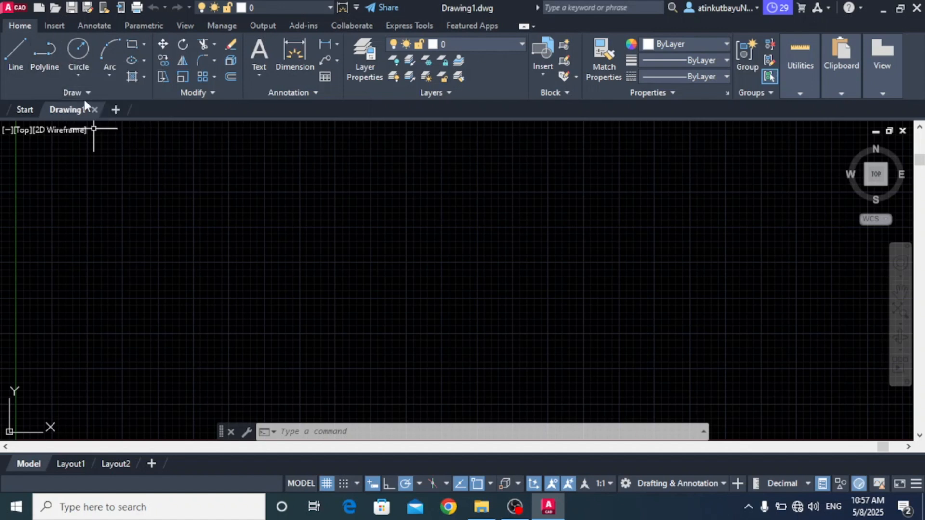
{"action": "left_click", "coordinate": [129, 42]}
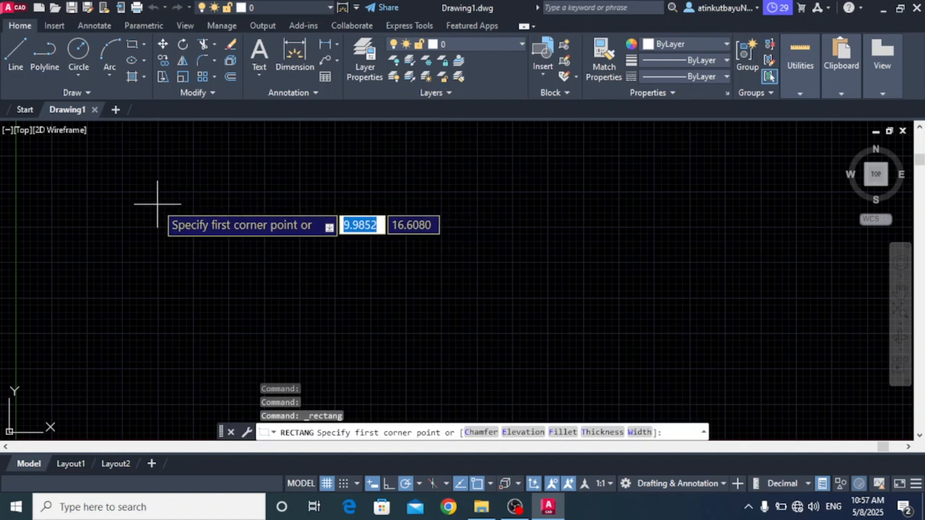
{"action": "left_click", "coordinate": [128, 175]}
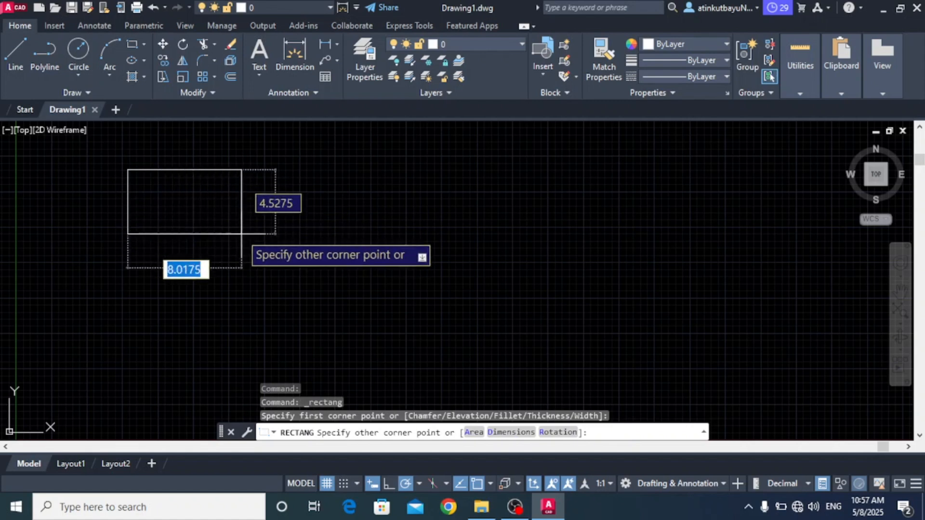
{"action": "key", "text": "Escape"}
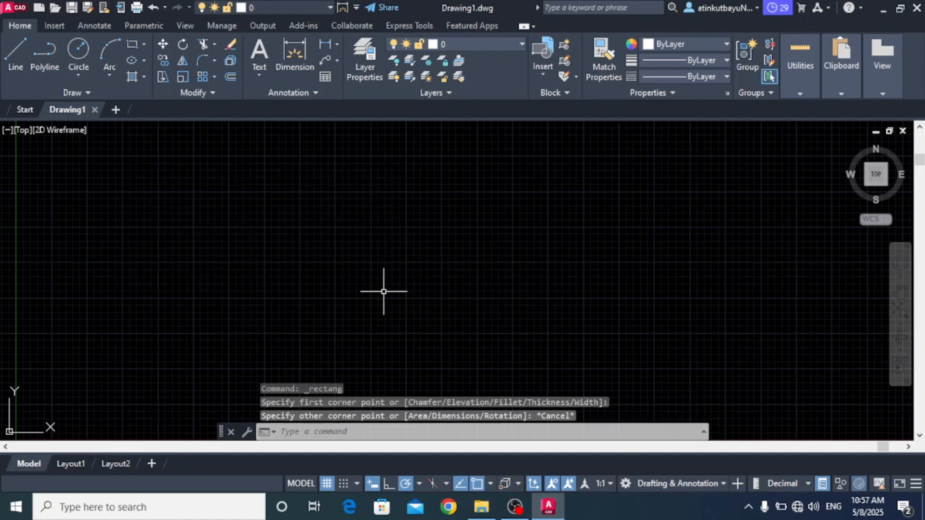
Draw a rectangle freehand from two opposite corners, just beyond the Y axis in the empty drawing.
{"action": "left_click", "coordinate": [135, 44]}
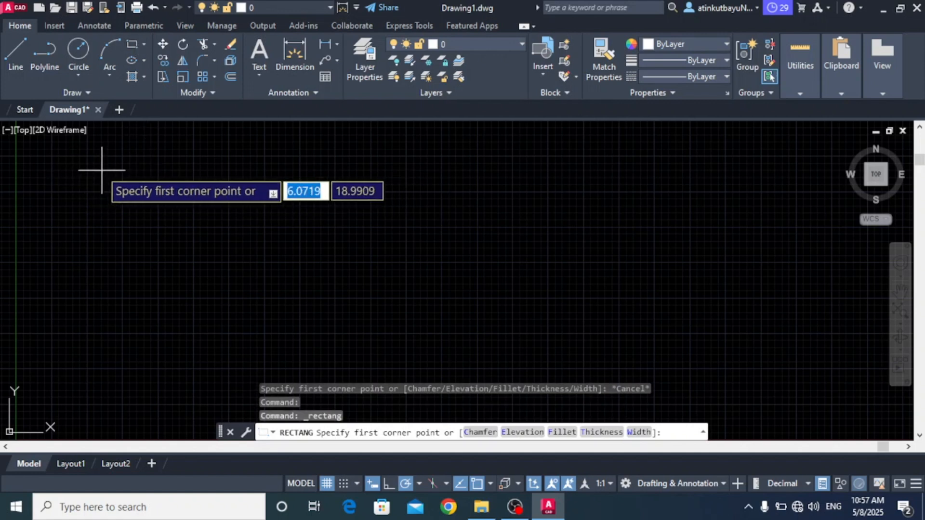
{"action": "left_click", "coordinate": [83, 177]}
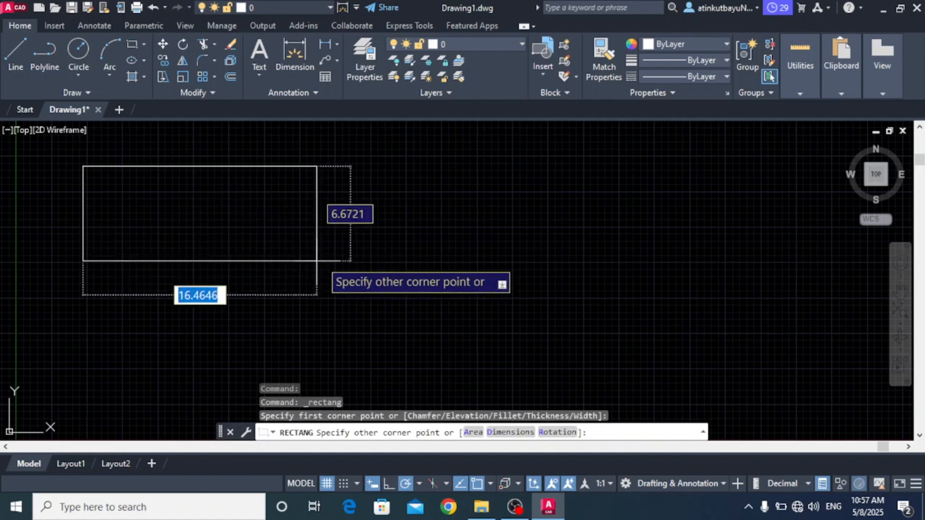
{"action": "left_click", "coordinate": [400, 353]}
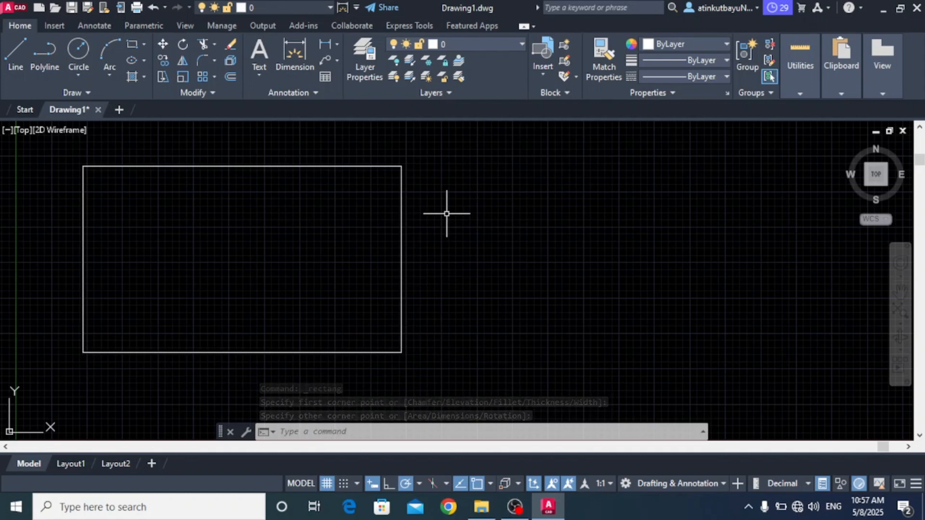
Draw a second freehand rectangle of similar size beside the first, with their top edges roughly level.
{"action": "left_click", "coordinate": [371, 433]}
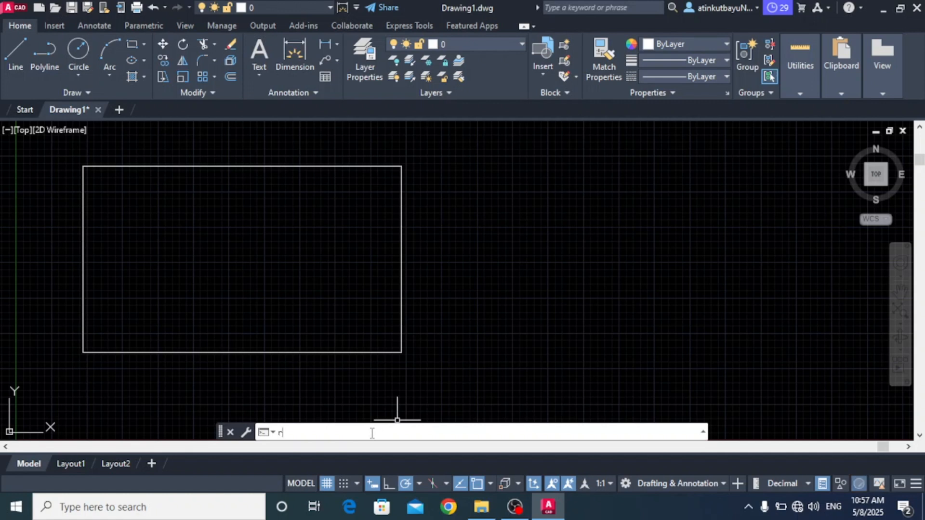
{"action": "type", "text": "rec"}
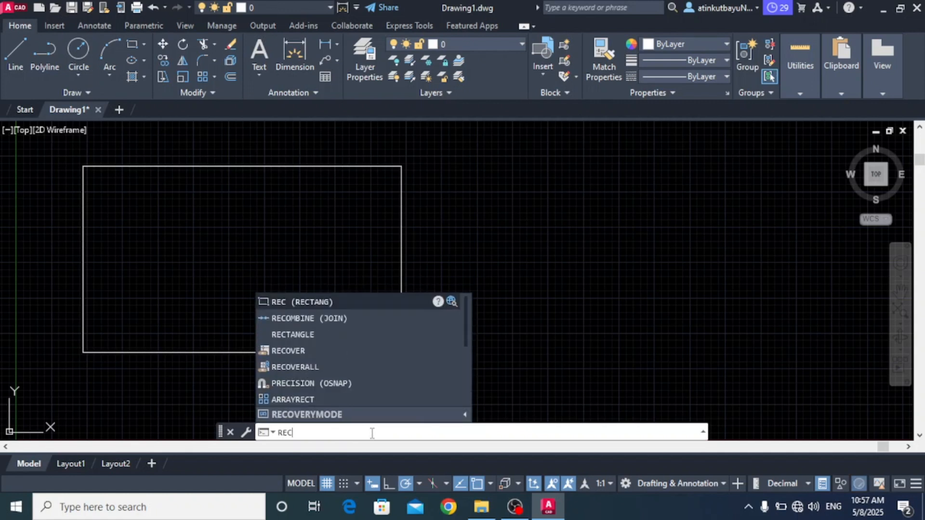
{"action": "key", "text": "Return"}
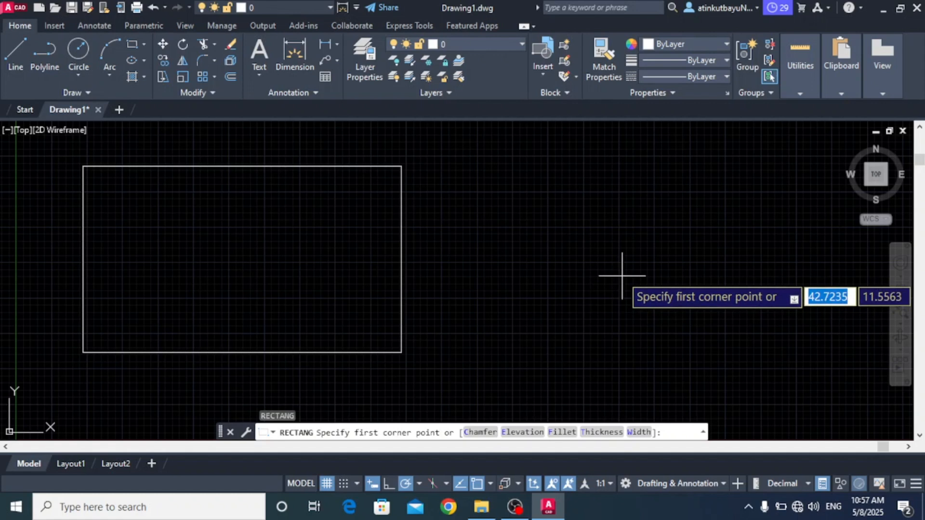
{"action": "left_click", "coordinate": [467, 167]}
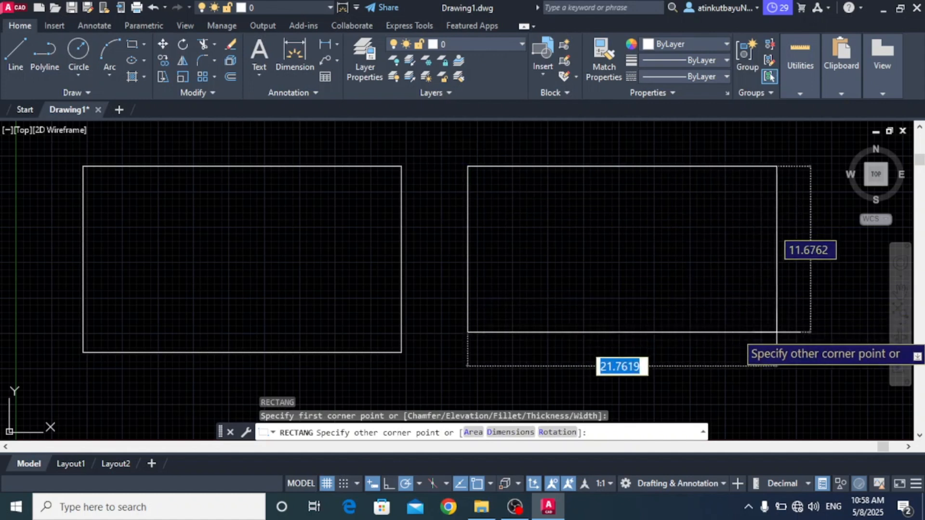
{"action": "left_click", "coordinate": [789, 363]}
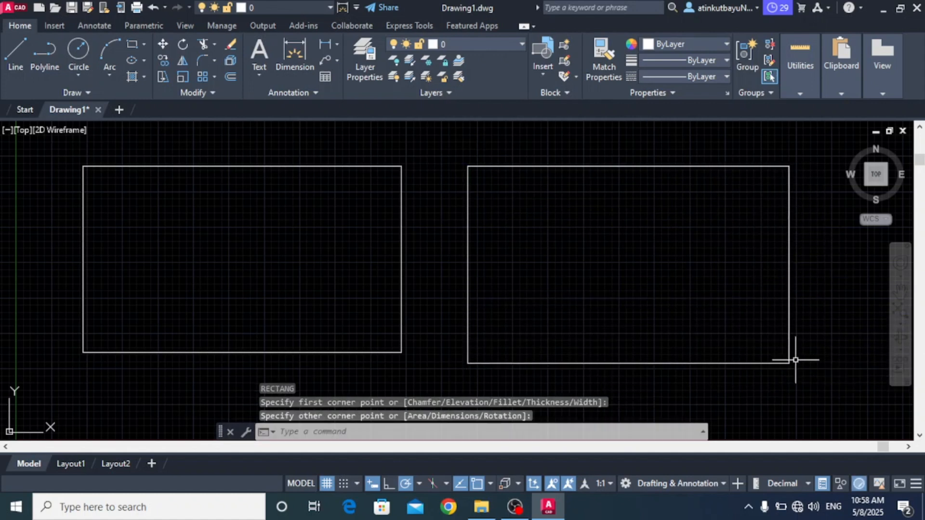
{"action": "key", "text": "Return"}
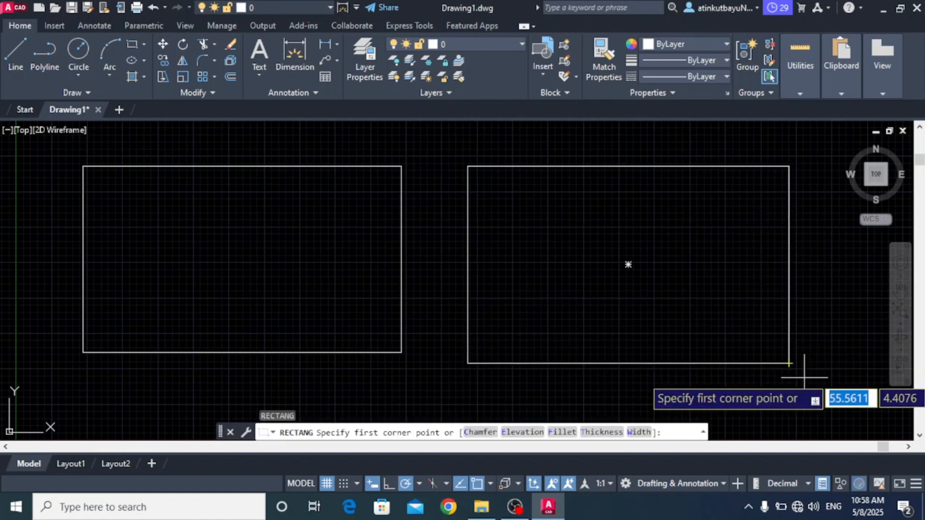
{"action": "key", "text": "Escape"}
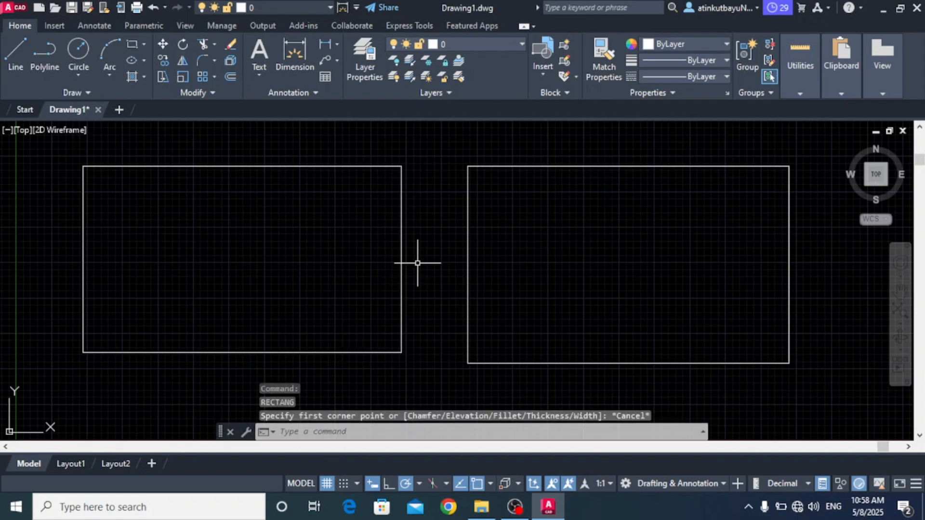
Select both rectangles to examine their object type and properties, then clear the selection.
{"action": "scroll", "coordinate": [419, 263], "scroll_direction": "down", "scroll_amount": 2}
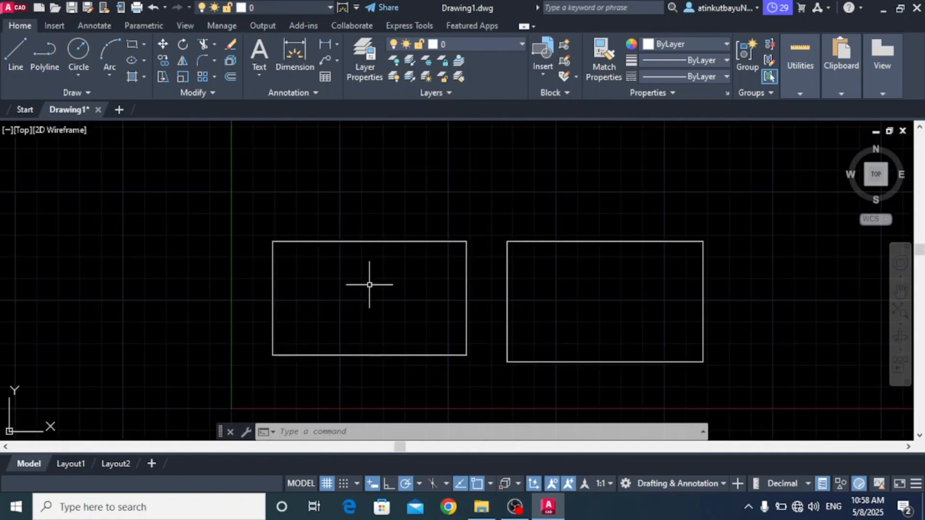
{"action": "left_click", "coordinate": [369, 241]}
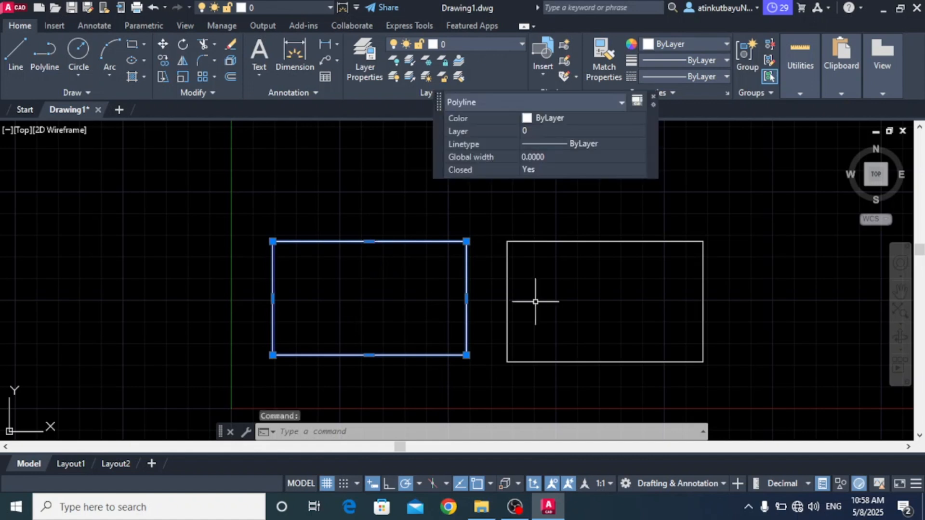
{"action": "left_click", "coordinate": [606, 242]}
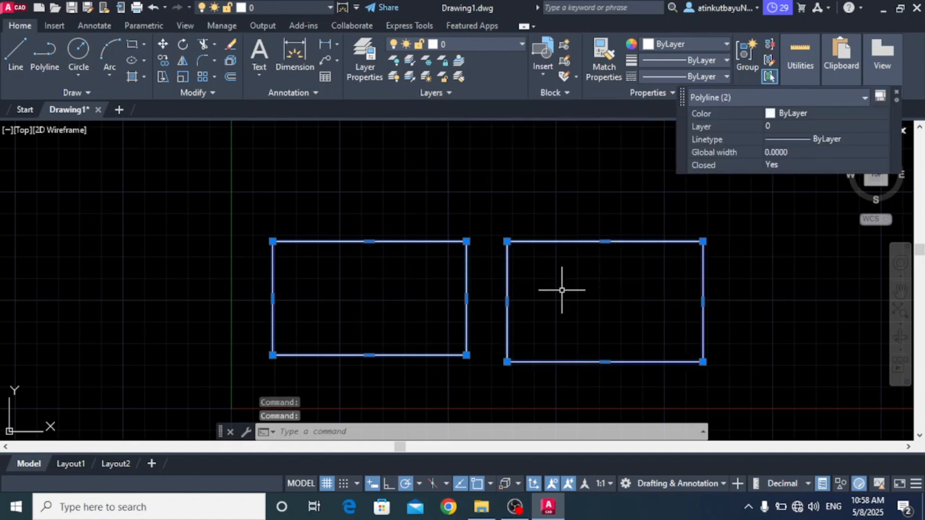
{"action": "key", "text": "Escape"}
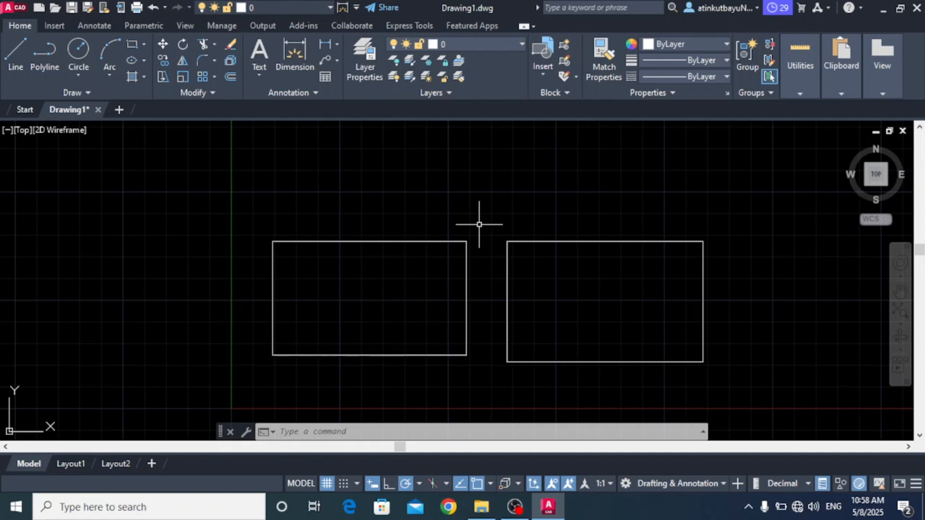
Erase both rectangles together using a window selection around them.
{"action": "left_click", "coordinate": [249, 225]}
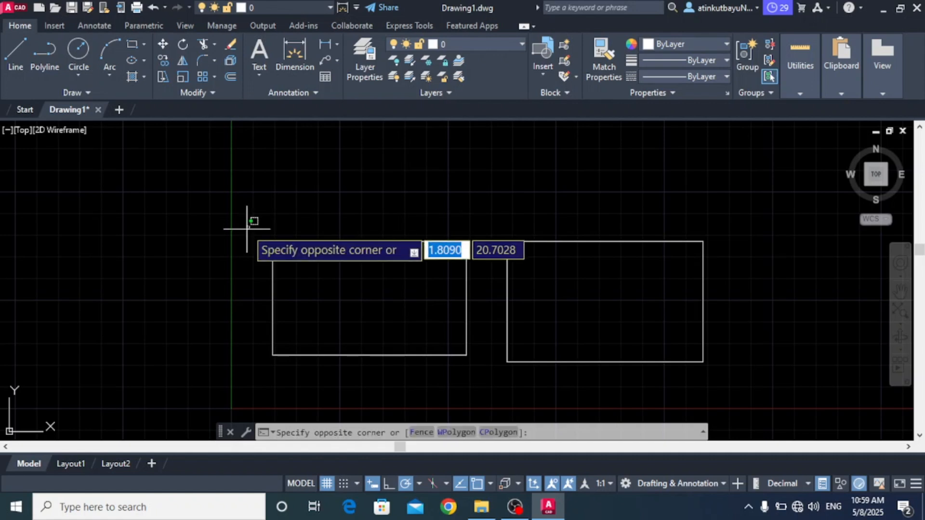
{"action": "left_click", "coordinate": [728, 377]}
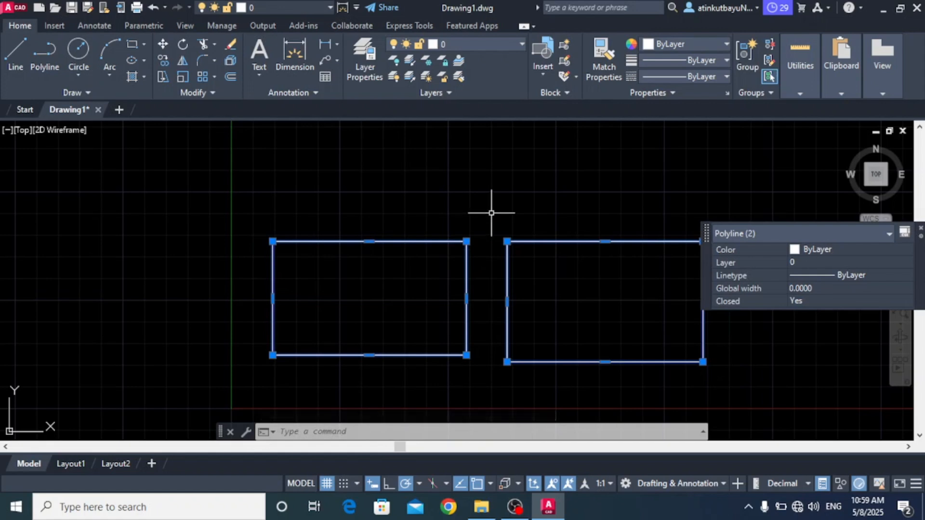
{"action": "key", "text": "Delete"}
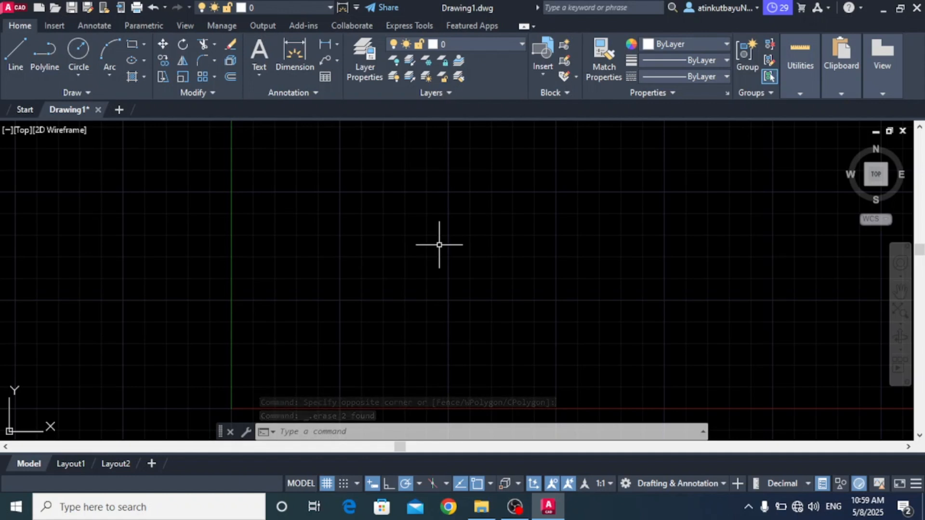
{"action": "left_click", "coordinate": [303, 429]}
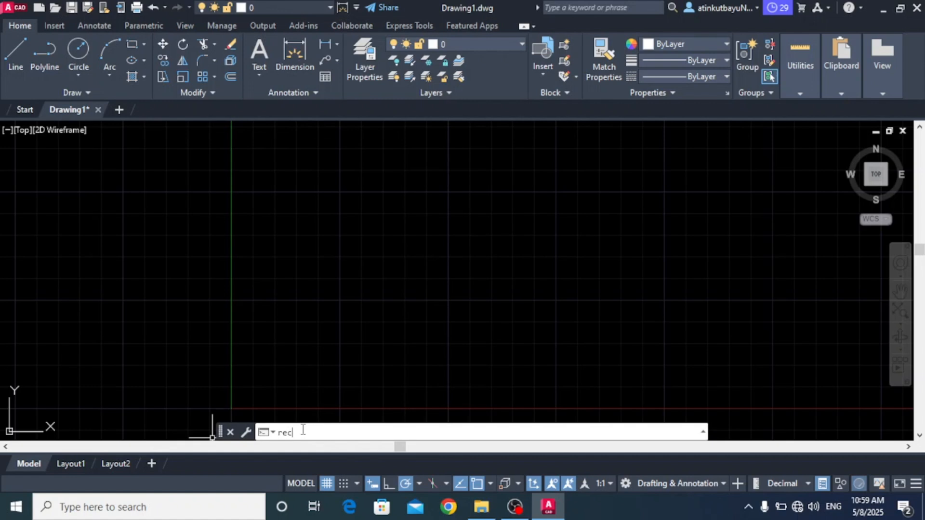
{"action": "type", "text": "rec"}
{"action": "key", "text": "Return"}
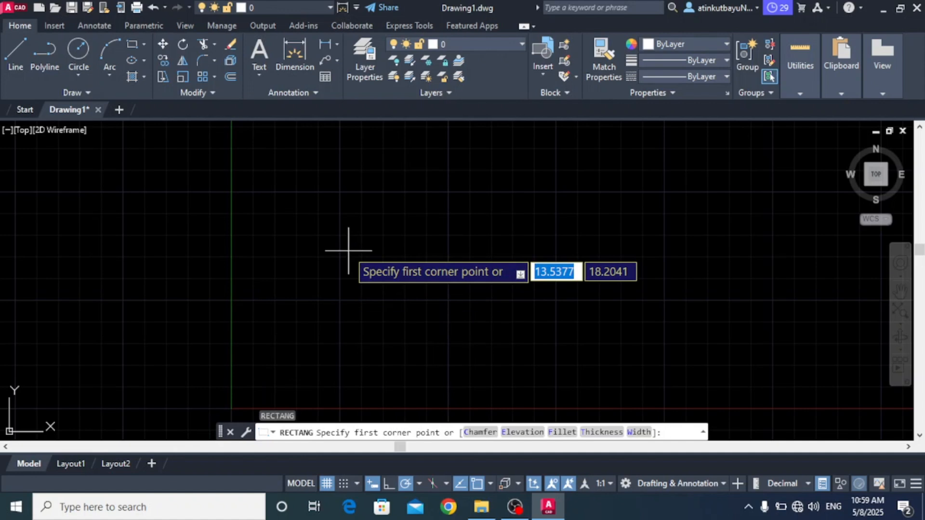
{"action": "scroll", "coordinate": [344, 253], "scroll_direction": "down", "scroll_amount": 10}
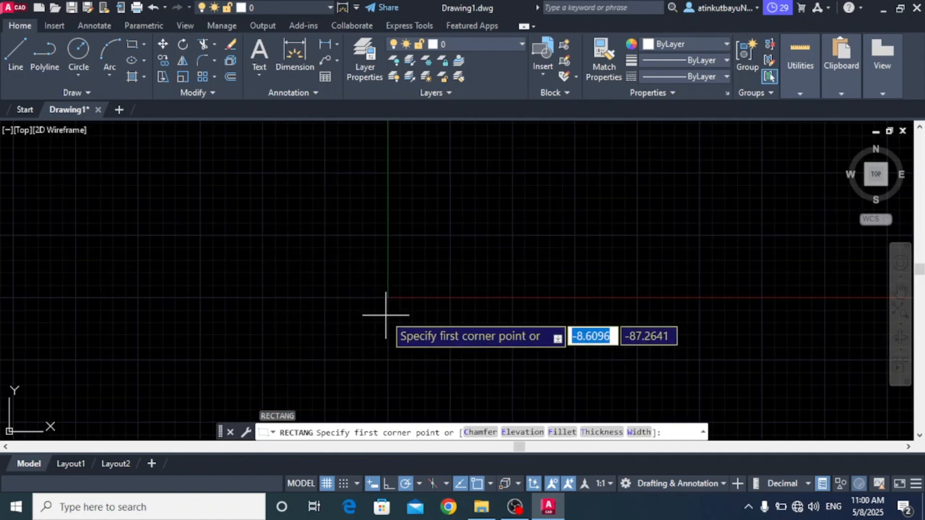
{"action": "scroll", "coordinate": [382, 320], "scroll_direction": "down", "scroll_amount": 2}
{"action": "scroll", "coordinate": [414, 308], "scroll_direction": "down", "scroll_amount": 2}
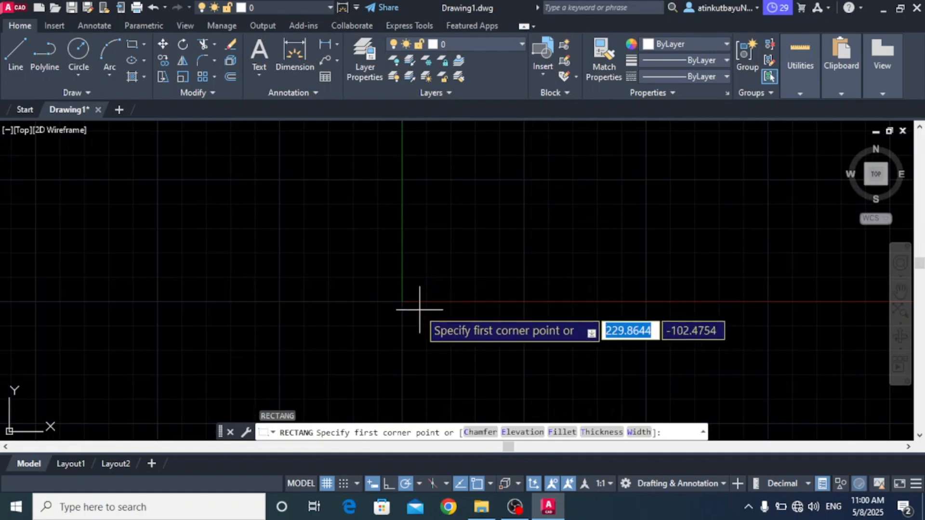
{"action": "left_click", "coordinate": [172, 156]}
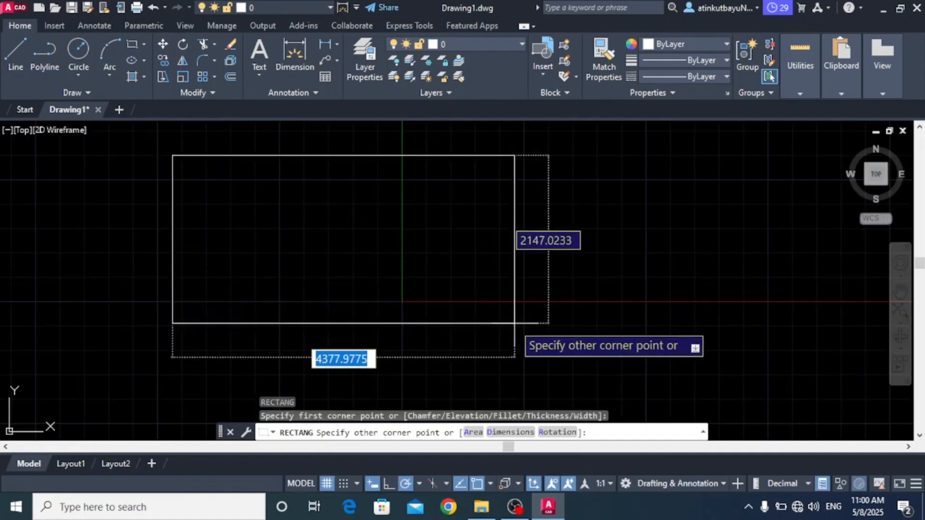
{"action": "left_click", "coordinate": [601, 432]}
{"action": "type", "text": "@20,20"}
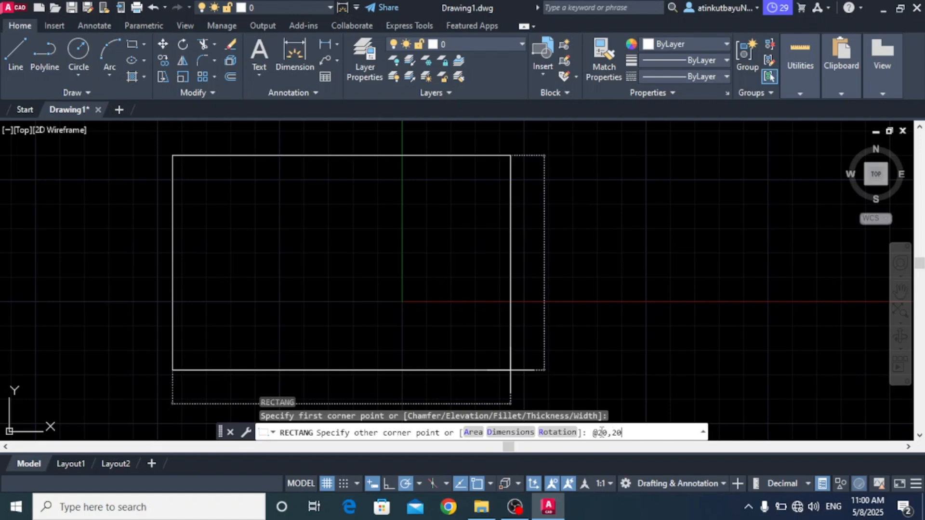
{"action": "key", "text": "Return"}
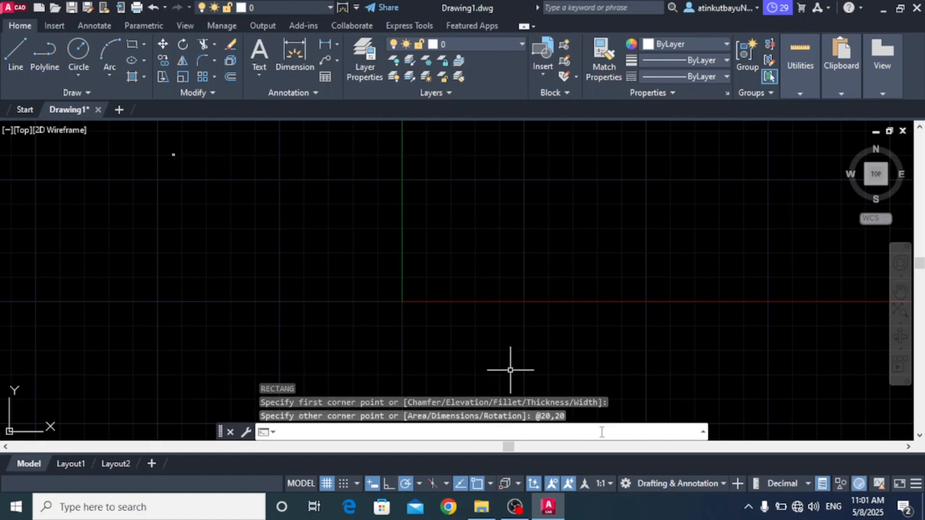
Dimension the square's top edge from corner to corner, placing the dimension line just above the edge.
{"action": "scroll", "coordinate": [163, 162], "scroll_direction": "up", "scroll_amount": 8}
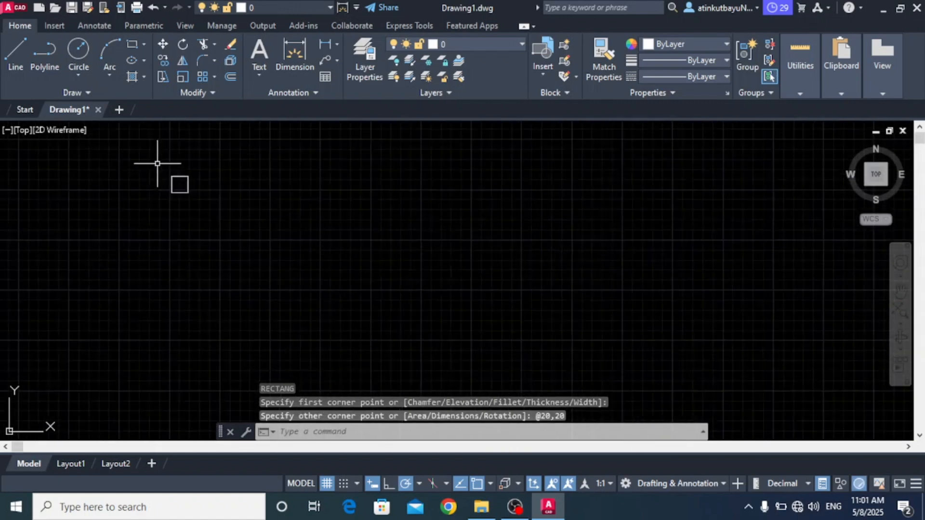
{"action": "scroll", "coordinate": [144, 193], "scroll_direction": "up", "scroll_amount": 6}
{"action": "scroll", "coordinate": [226, 221], "scroll_direction": "down", "scroll_amount": 3}
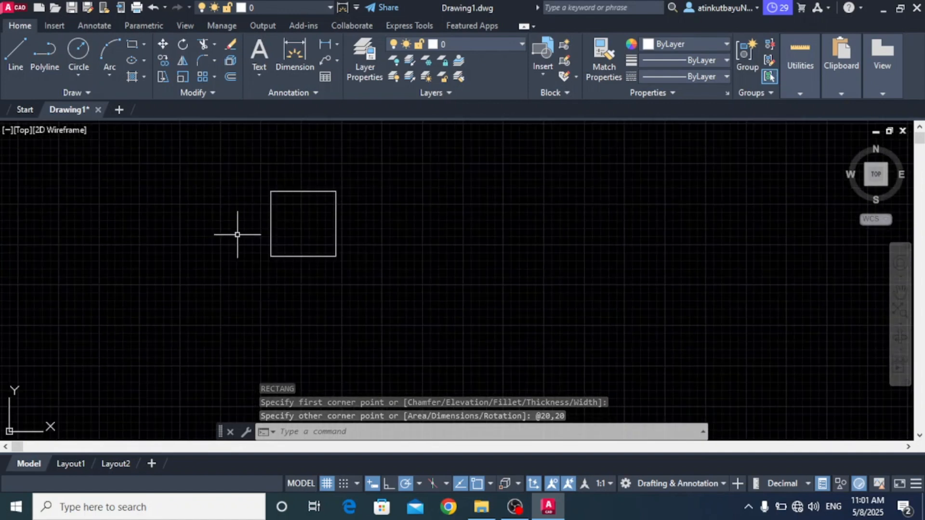
{"action": "scroll", "coordinate": [260, 196], "scroll_direction": "up", "scroll_amount": 6}
{"action": "scroll", "coordinate": [268, 279], "scroll_direction": "down", "scroll_amount": 2}
{"action": "scroll", "coordinate": [268, 280], "scroll_direction": "up", "scroll_amount": 2}
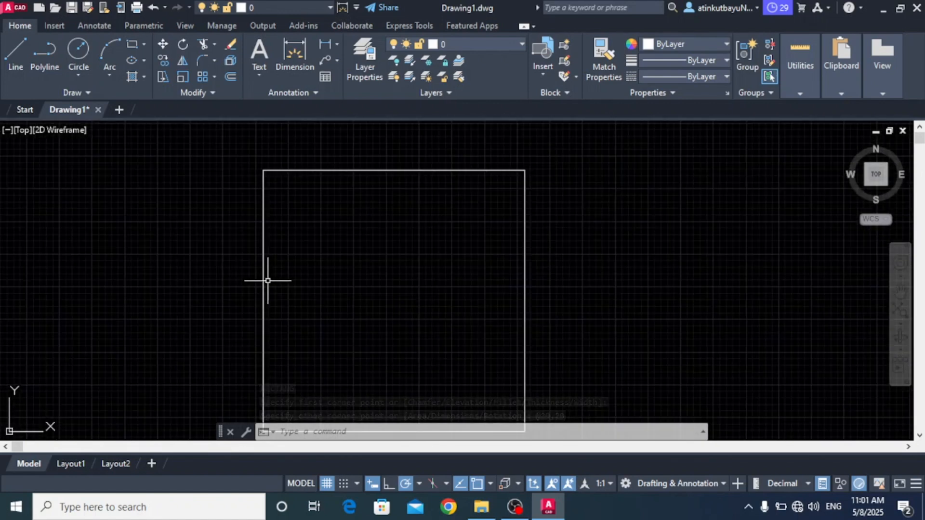
{"action": "left_click", "coordinate": [290, 48]}
{"action": "left_click", "coordinate": [263, 170]}
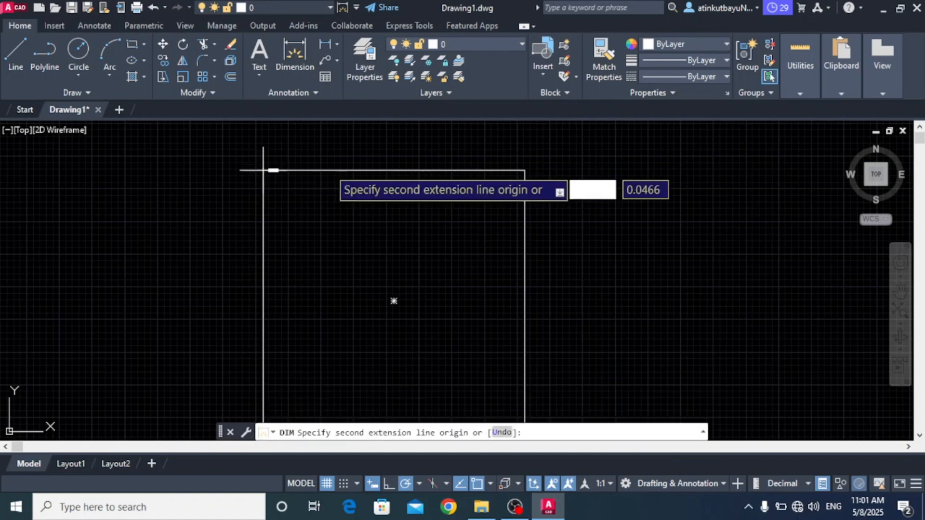
{"action": "left_click", "coordinate": [524, 170]}
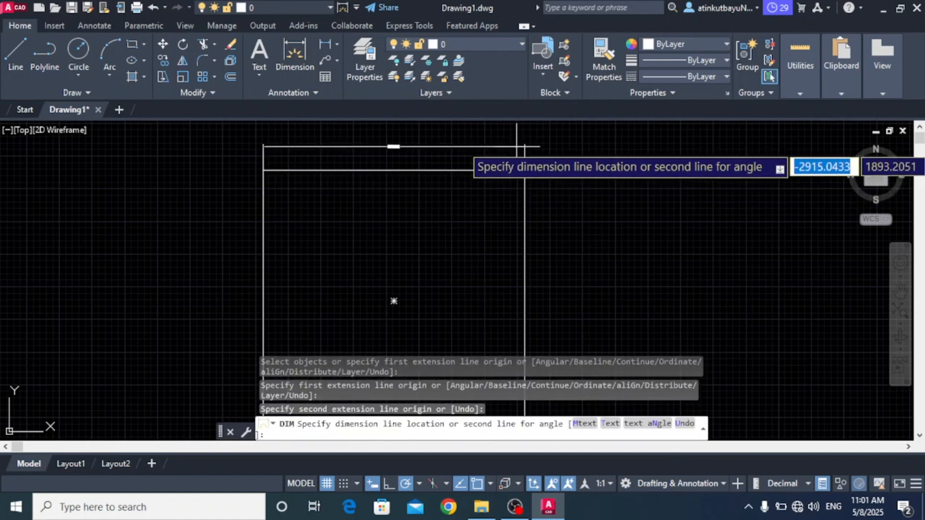
{"action": "left_click", "coordinate": [516, 146]}
{"action": "scroll", "coordinate": [393, 144], "scroll_direction": "up", "scroll_amount": 3}
{"action": "scroll", "coordinate": [393, 142], "scroll_direction": "down", "scroll_amount": 3}
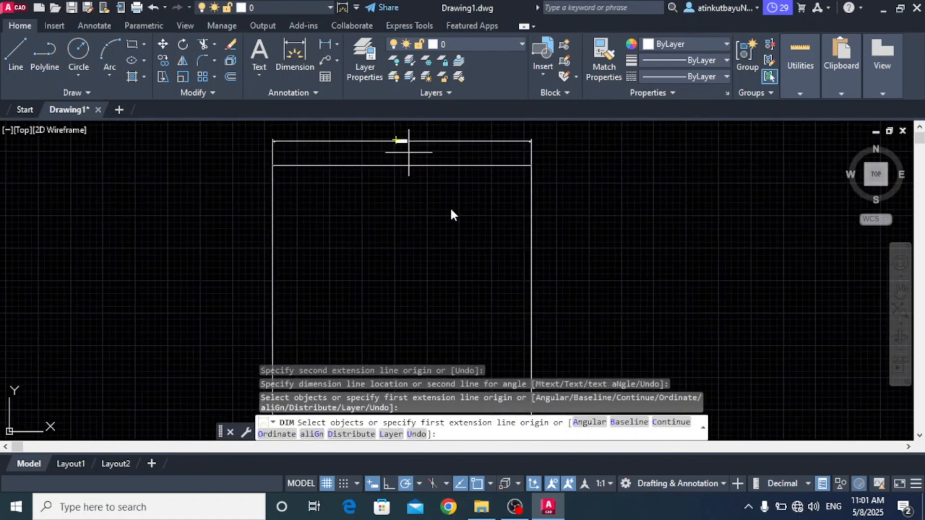
{"action": "scroll", "coordinate": [552, 217], "scroll_direction": "down", "scroll_amount": 6}
{"action": "scroll", "coordinate": [561, 295], "scroll_direction": "up", "scroll_amount": 4}
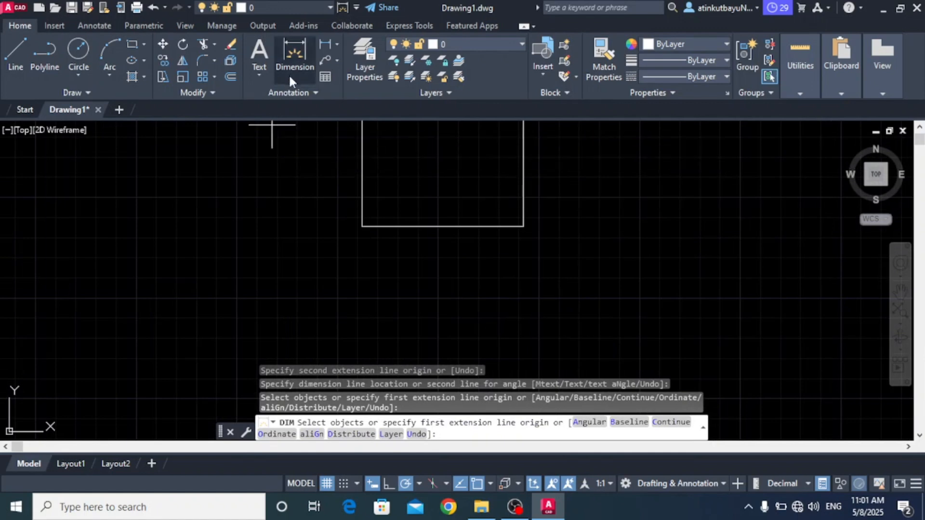
{"action": "scroll", "coordinate": [358, 313], "scroll_direction": "down", "scroll_amount": 1}
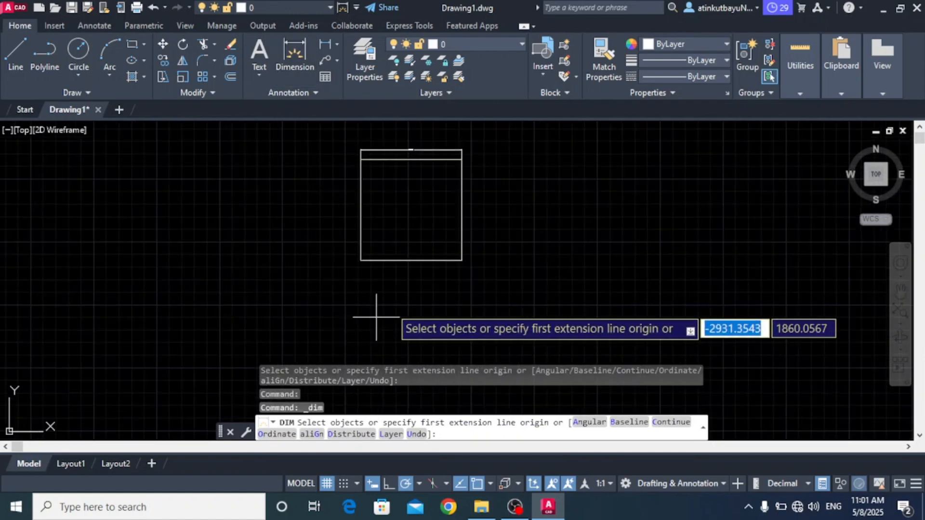
Dimension the square's right edge from corner to corner, placing the dimension line outside to the right, and end the command.
{"action": "left_click", "coordinate": [461, 260]}
{"action": "scroll", "coordinate": [468, 178], "scroll_direction": "up", "scroll_amount": 3}
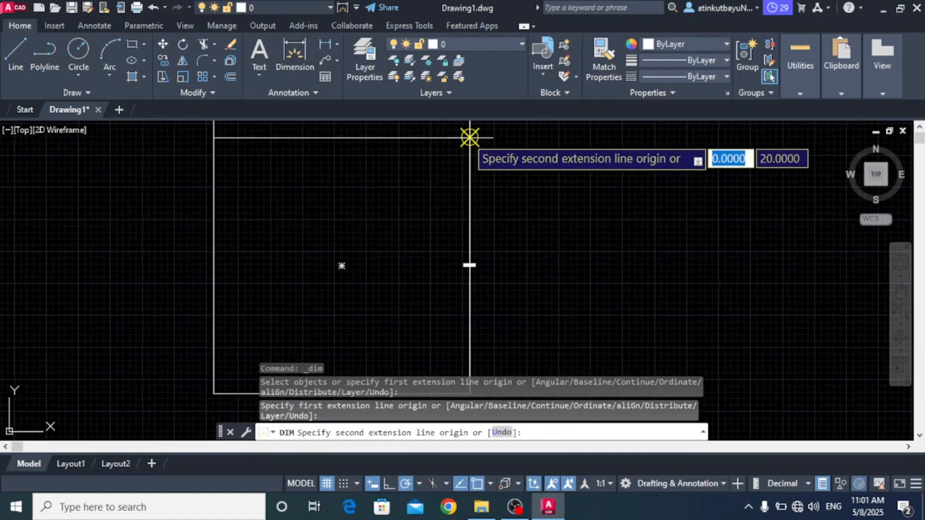
{"action": "left_click", "coordinate": [469, 138]}
{"action": "left_click", "coordinate": [584, 144]}
{"action": "scroll", "coordinate": [585, 268], "scroll_direction": "up", "scroll_amount": 2}
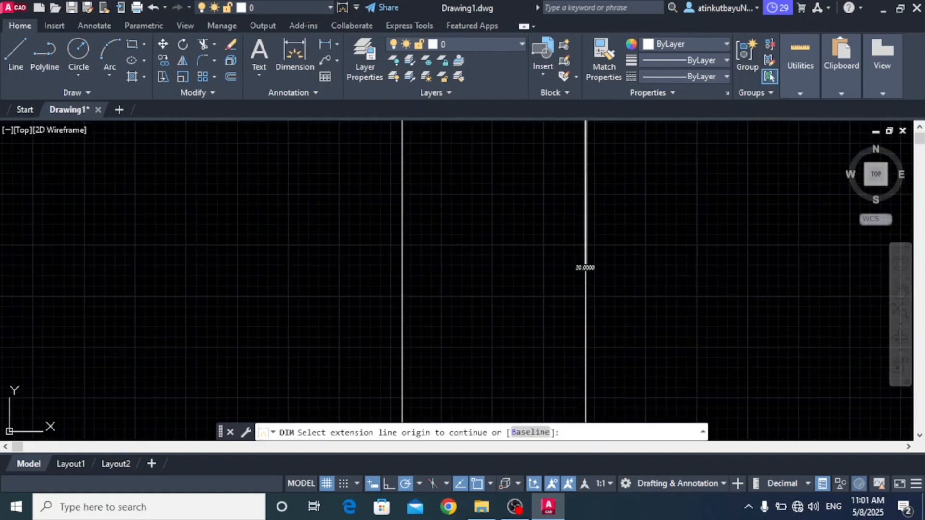
{"action": "key", "text": "Escape"}
{"action": "scroll", "coordinate": [586, 270], "scroll_direction": "down", "scroll_amount": 5}
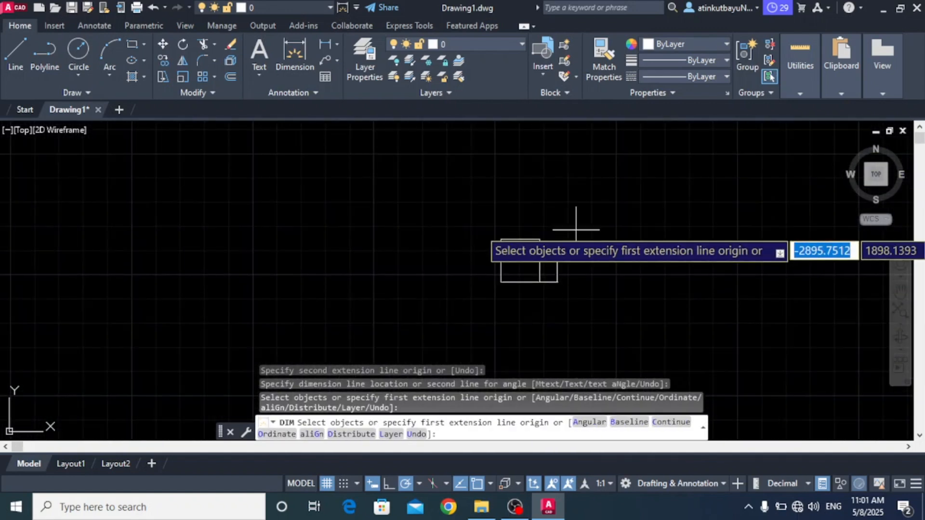
{"action": "key", "text": "Return"}
{"action": "scroll", "coordinate": [580, 231], "scroll_direction": "down", "scroll_amount": 2}
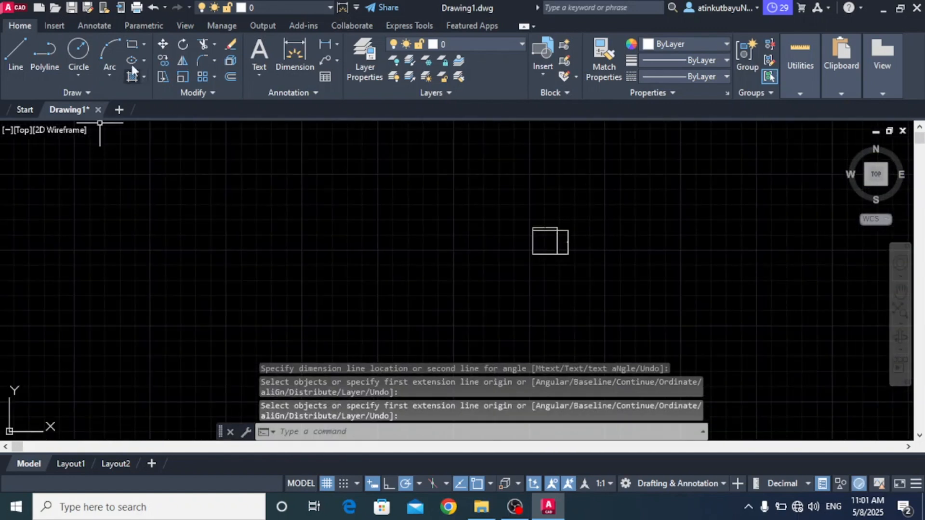
{"action": "left_click", "coordinate": [132, 44]}
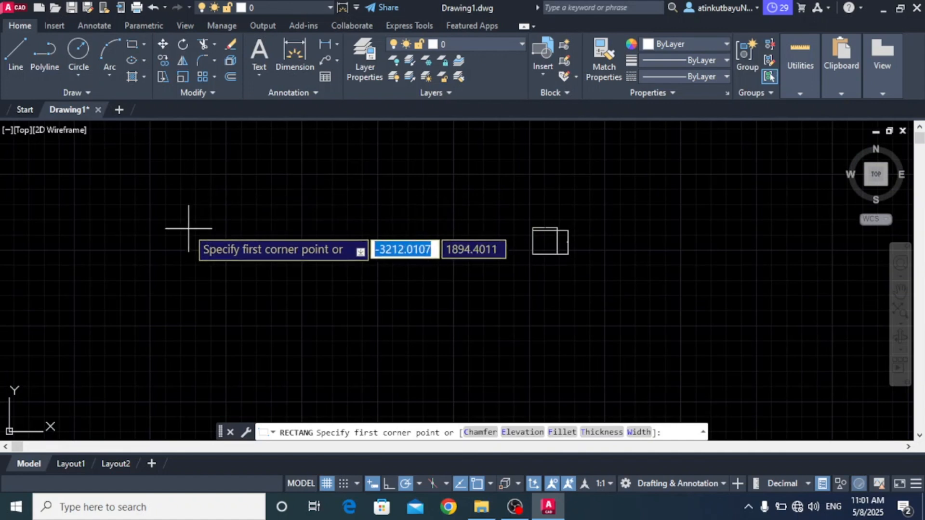
{"action": "left_click", "coordinate": [94, 188]}
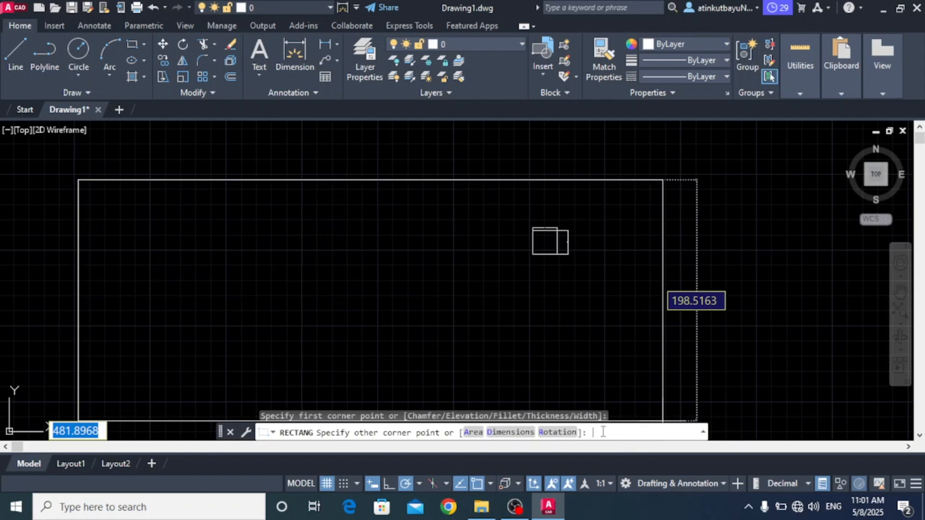
{"action": "type", "text": "@"}
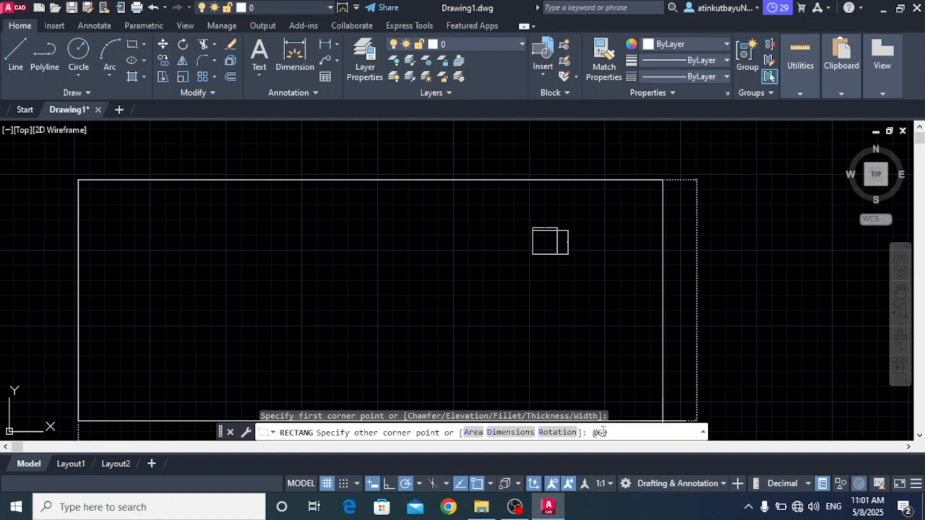
{"action": "type", "text": "60,40"}
{"action": "key", "text": "Return"}
{"action": "scroll", "coordinate": [364, 323], "scroll_direction": "down", "scroll_amount": 4}
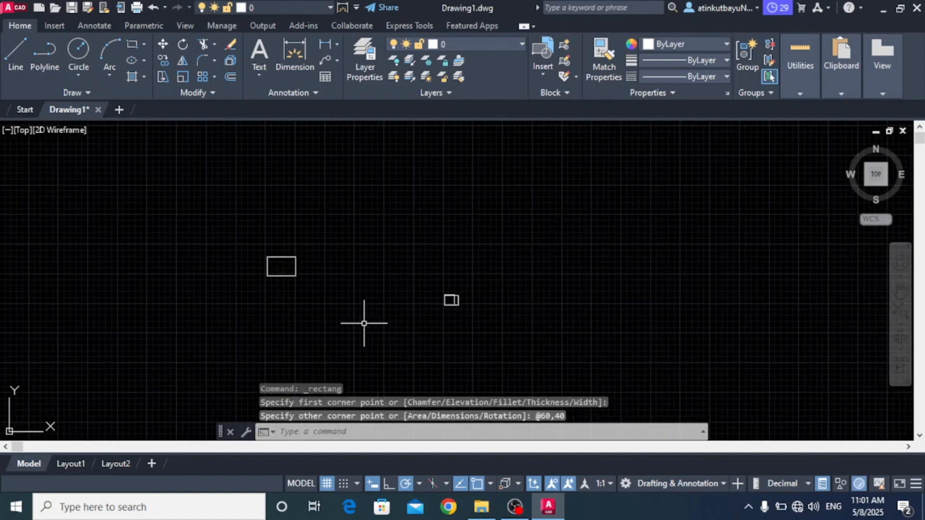
Dimension the 60 by 40 rectangle's top edge from corner to corner, placing the dimension line just above it.
{"action": "scroll", "coordinate": [283, 296], "scroll_direction": "up", "scroll_amount": 6}
{"action": "scroll", "coordinate": [190, 252], "scroll_direction": "down", "scroll_amount": 4}
{"action": "scroll", "coordinate": [213, 213], "scroll_direction": "up", "scroll_amount": 4}
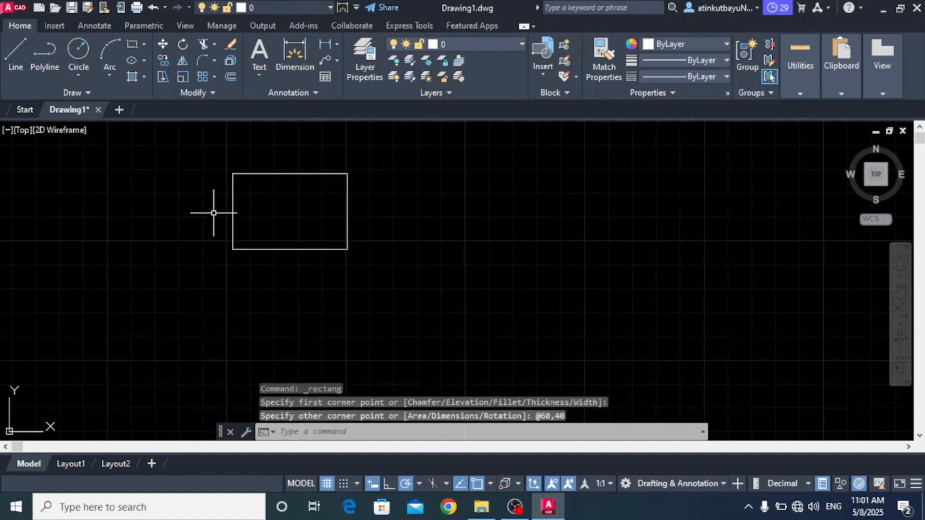
{"action": "scroll", "coordinate": [214, 213], "scroll_direction": "up", "scroll_amount": 2}
{"action": "middle_click_drag", "start_coordinate": [255, 157], "coordinate": [244, 178]}
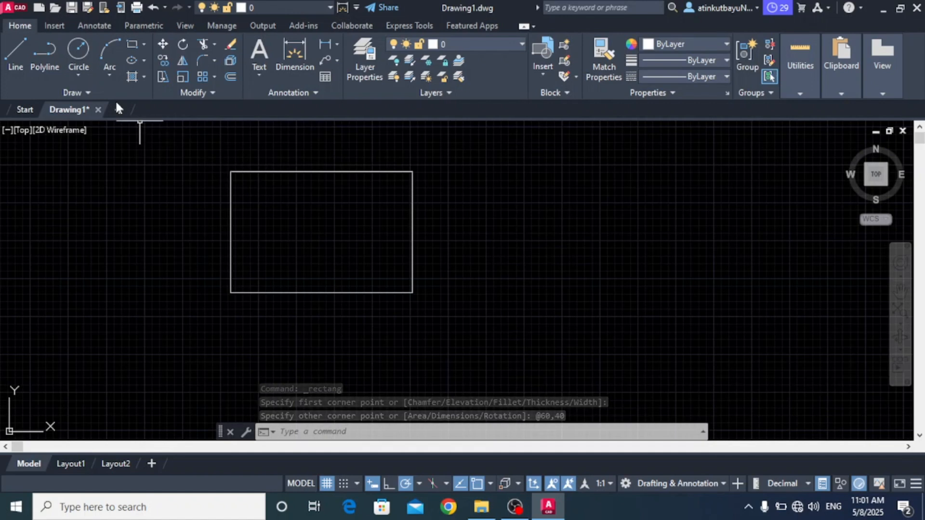
{"action": "left_click", "coordinate": [294, 54]}
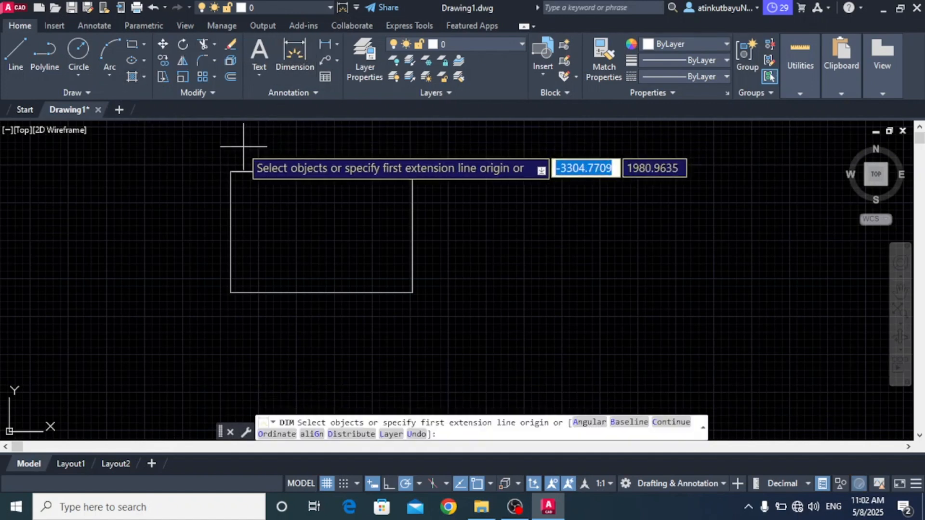
{"action": "left_click", "coordinate": [231, 170]}
{"action": "left_click", "coordinate": [412, 172]}
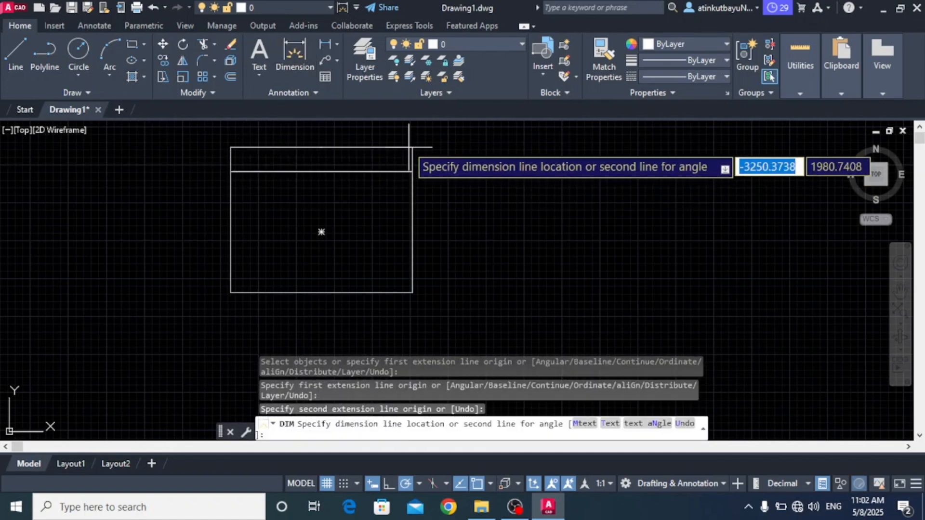
{"action": "left_click", "coordinate": [408, 147]}
{"action": "scroll", "coordinate": [404, 159], "scroll_direction": "up", "scroll_amount": 4}
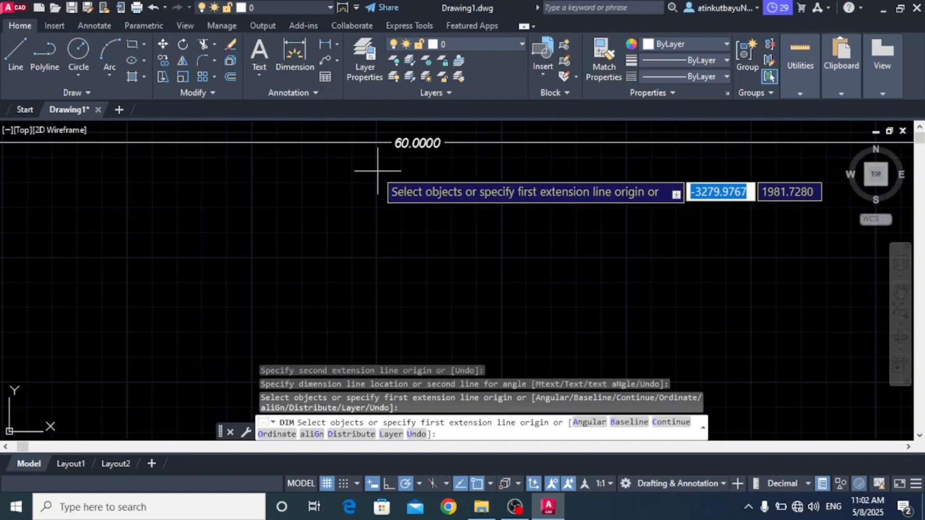
{"action": "scroll", "coordinate": [377, 171], "scroll_direction": "down", "scroll_amount": 4}
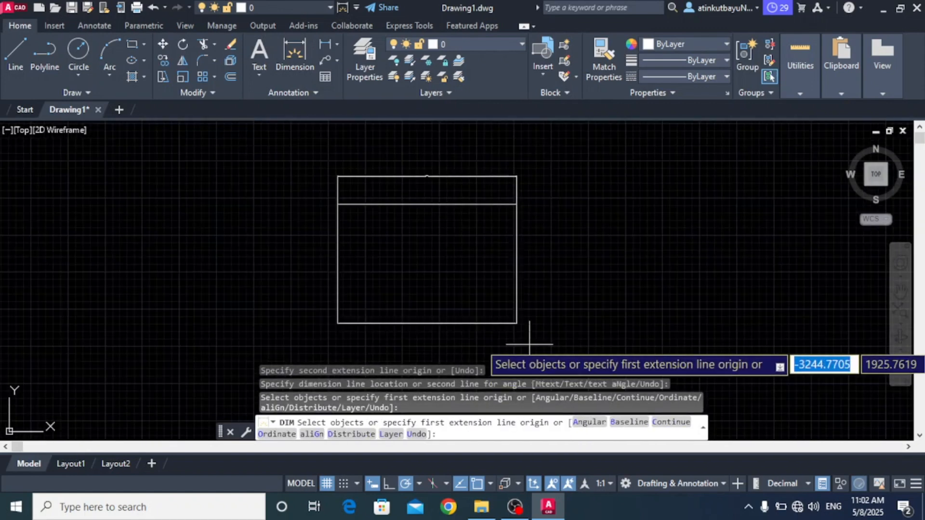
Dimension the 60 by 40 rectangle's right edge, placing the dimension line outside to the right, and end the command.
{"action": "left_click", "coordinate": [294, 58]}
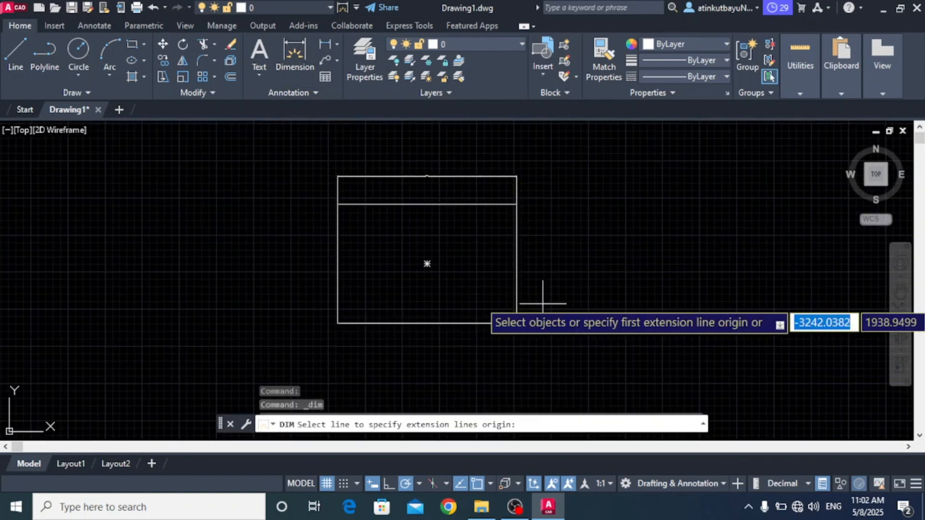
{"action": "left_click", "coordinate": [516, 204]}
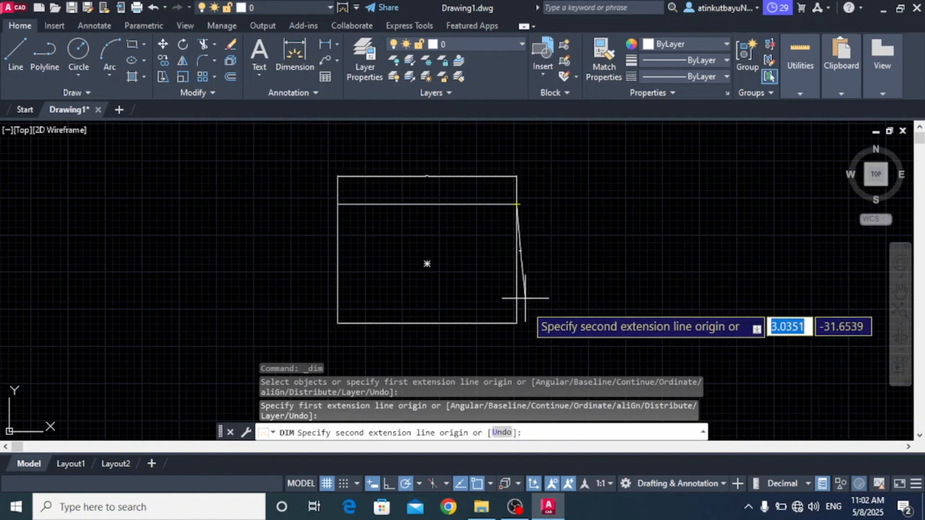
{"action": "left_click", "coordinate": [517, 323]}
{"action": "left_click", "coordinate": [639, 268]}
{"action": "scroll", "coordinate": [632, 275], "scroll_direction": "up", "scroll_amount": 4}
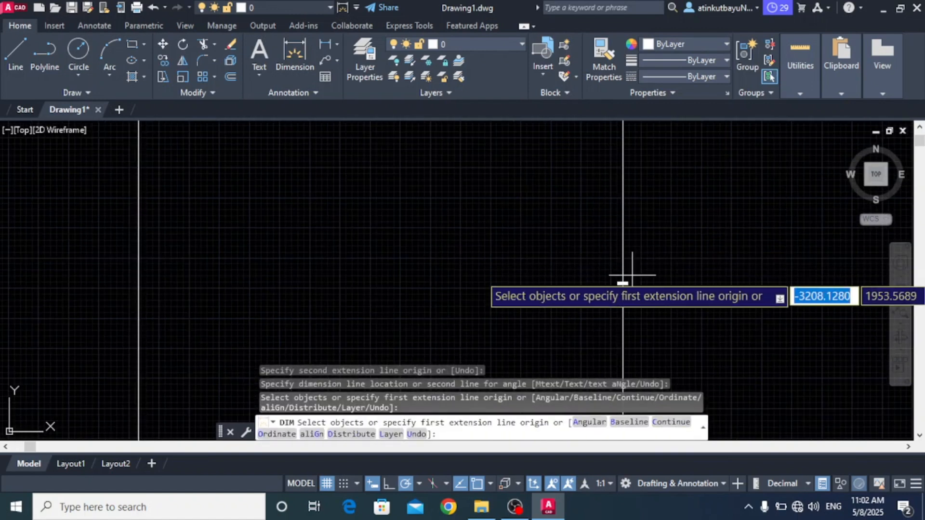
{"action": "scroll", "coordinate": [626, 275], "scroll_direction": "down", "scroll_amount": 4}
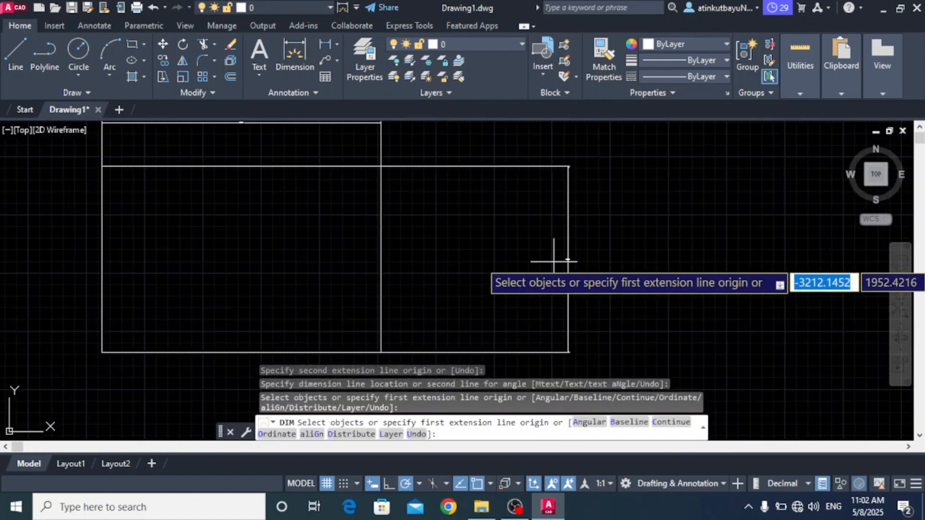
{"action": "scroll", "coordinate": [442, 238], "scroll_direction": "down", "scroll_amount": 5}
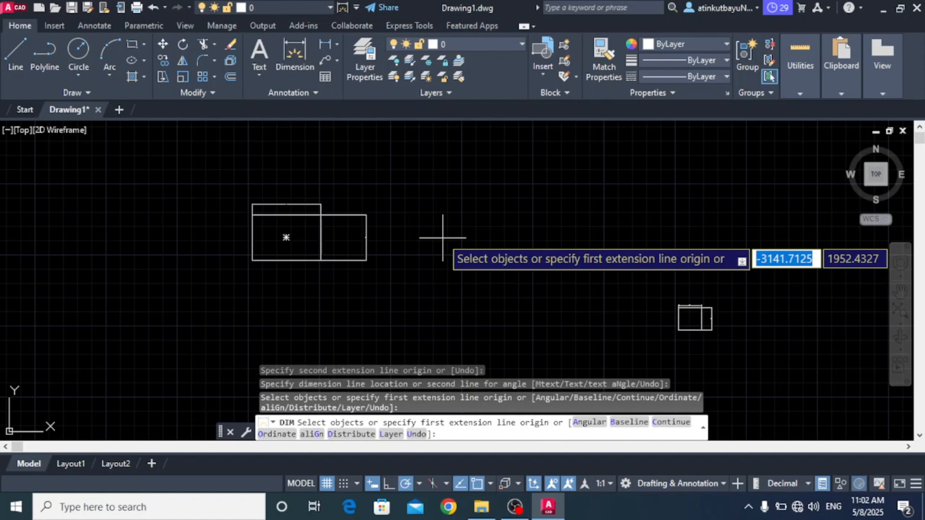
{"action": "scroll", "coordinate": [442, 237], "scroll_direction": "down", "scroll_amount": 3}
{"action": "key", "text": "Escape"}
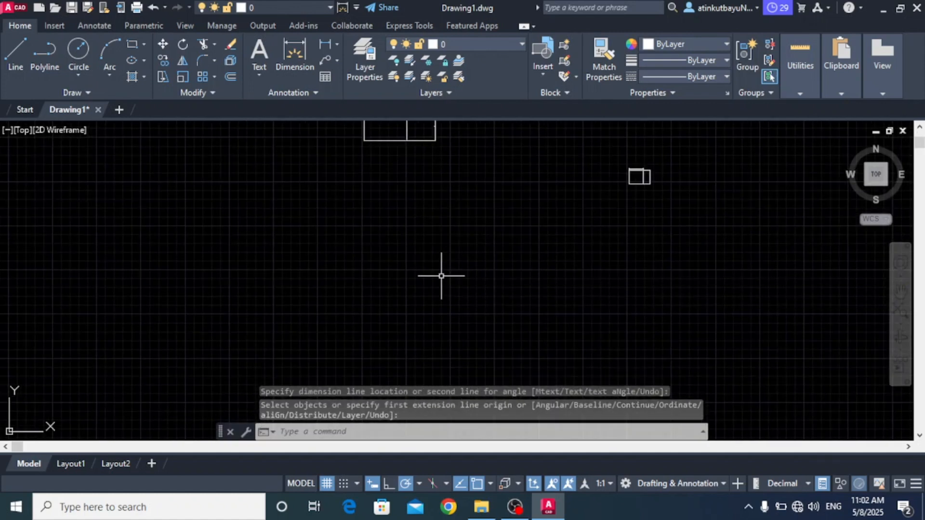
Draw a rectangle in the empty area below the existing ones using the Area option, with area 600 and length 40.
{"action": "left_click", "coordinate": [131, 43]}
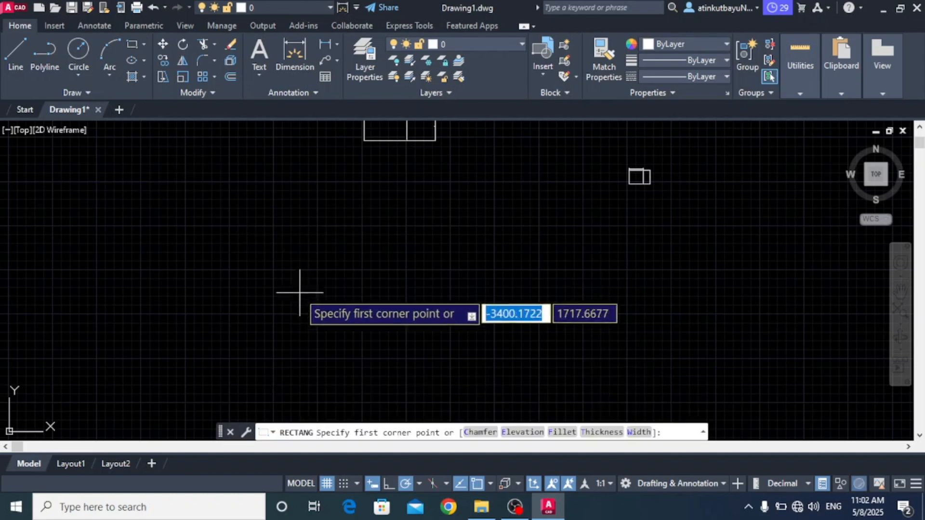
{"action": "left_click", "coordinate": [264, 235]}
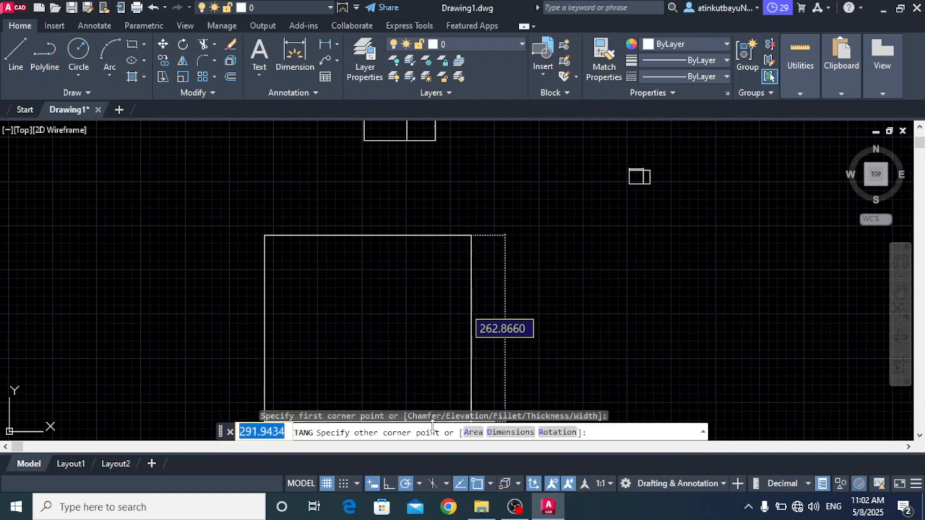
{"action": "left_click", "coordinate": [471, 432]}
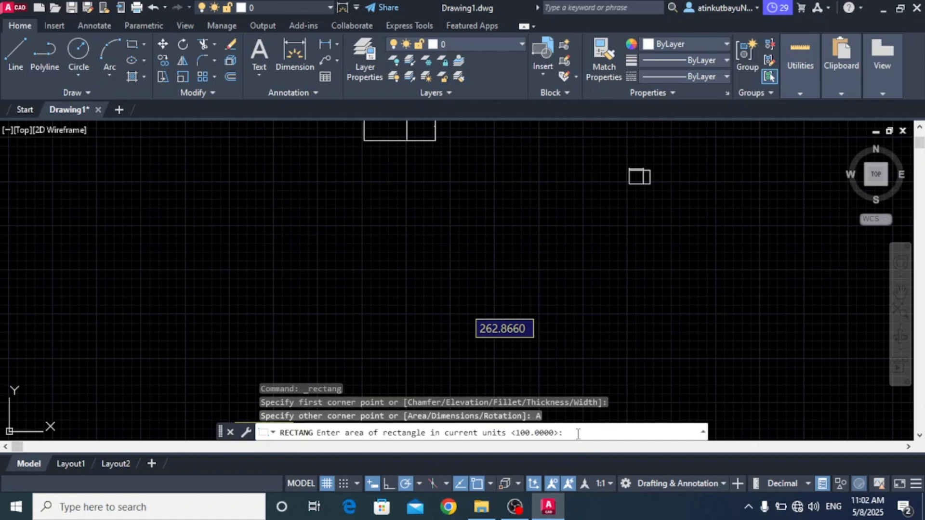
{"action": "type", "text": "600"}
{"action": "key", "text": "Return"}
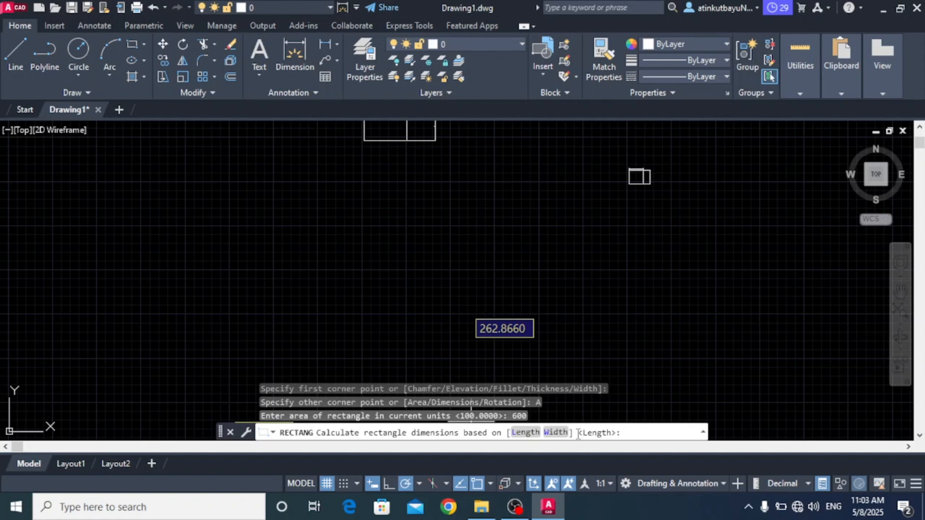
{"action": "left_click", "coordinate": [529, 432]}
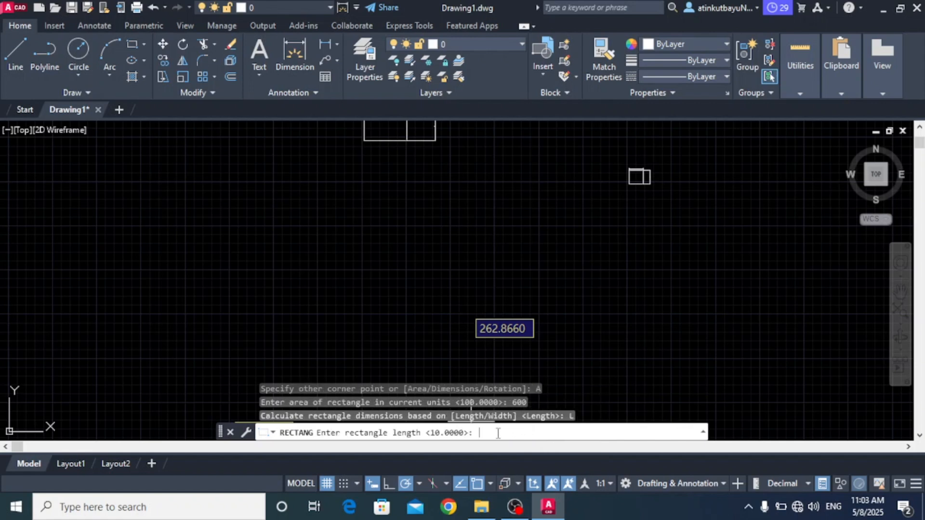
{"action": "type", "text": "40"}
{"action": "key", "text": "Return"}
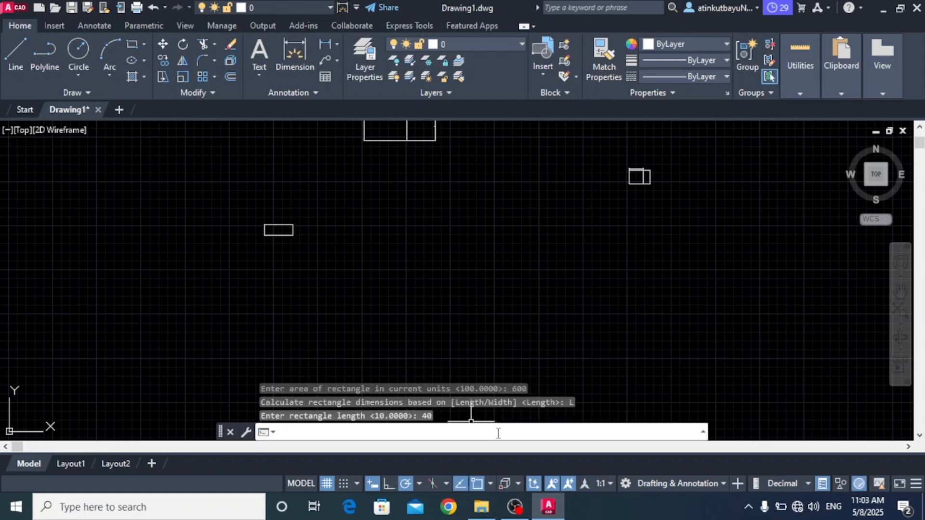
Dimension the right edge of the area-based rectangle, placing the dimension line outside to the right.
{"action": "scroll", "coordinate": [273, 223], "scroll_direction": "up", "scroll_amount": 4}
{"action": "scroll", "coordinate": [265, 254], "scroll_direction": "up", "scroll_amount": 2}
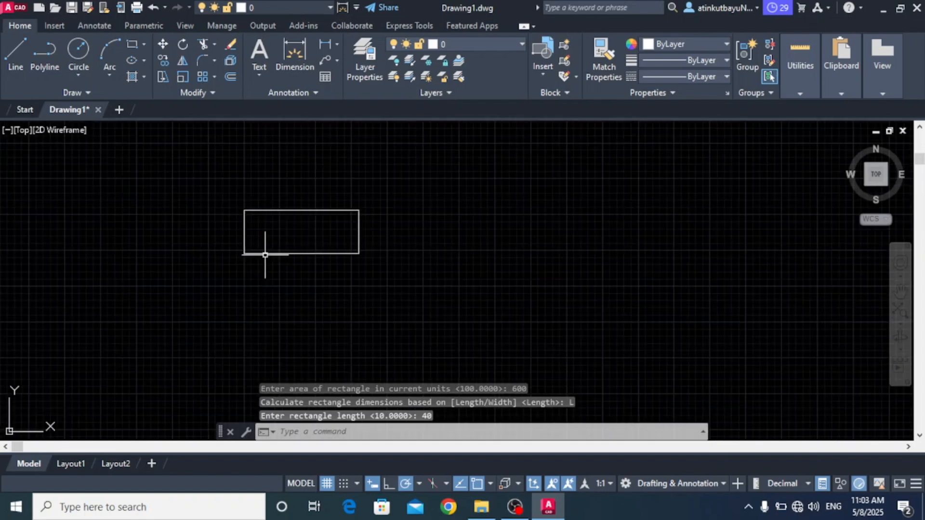
{"action": "scroll", "coordinate": [260, 268], "scroll_direction": "up", "scroll_amount": 2}
{"action": "scroll", "coordinate": [313, 214], "scroll_direction": "up", "scroll_amount": 2}
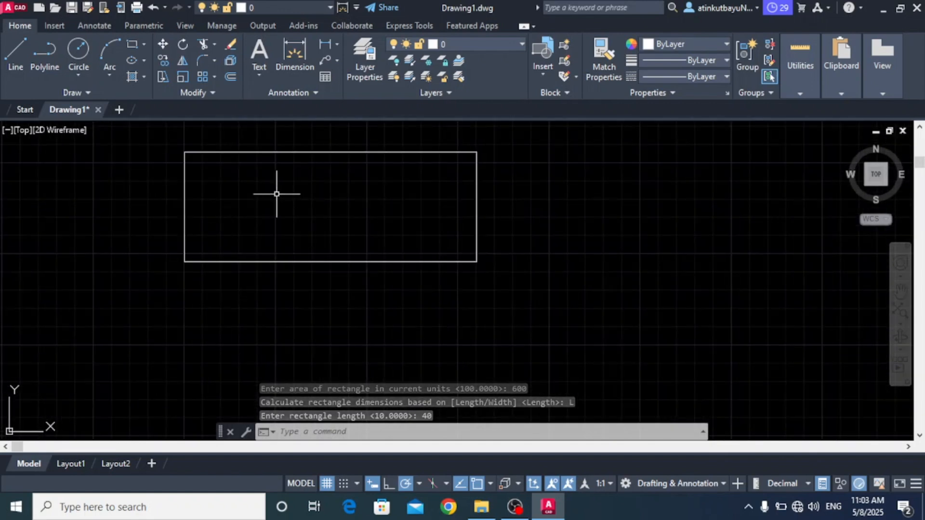
{"action": "scroll", "coordinate": [270, 268], "scroll_direction": "down", "scroll_amount": 2}
{"action": "scroll", "coordinate": [321, 222], "scroll_direction": "up", "scroll_amount": 2}
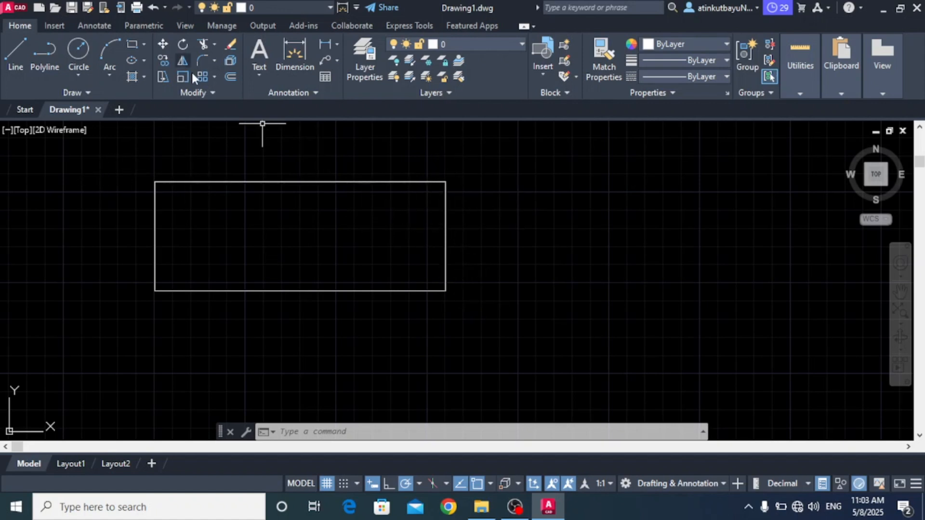
{"action": "left_click", "coordinate": [295, 54]}
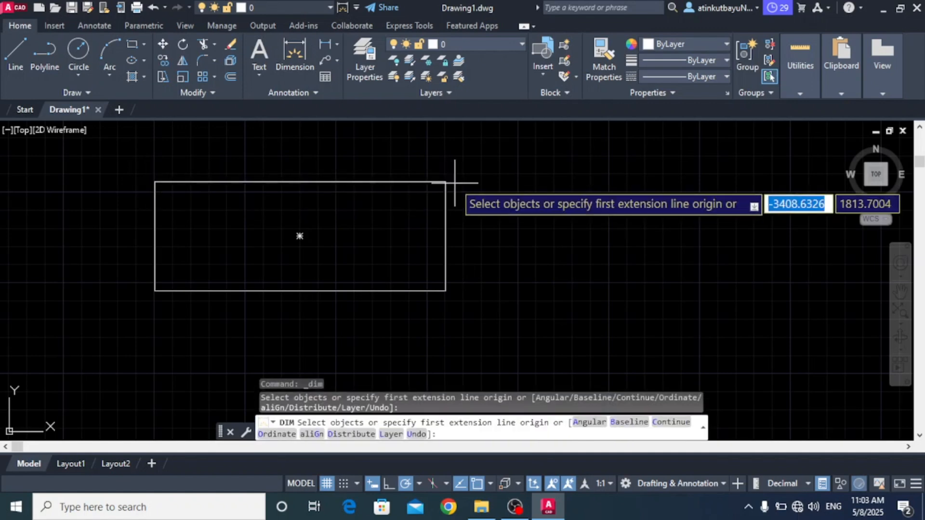
{"action": "left_click", "coordinate": [445, 182]}
{"action": "left_click", "coordinate": [445, 290]}
{"action": "left_click", "coordinate": [569, 293]}
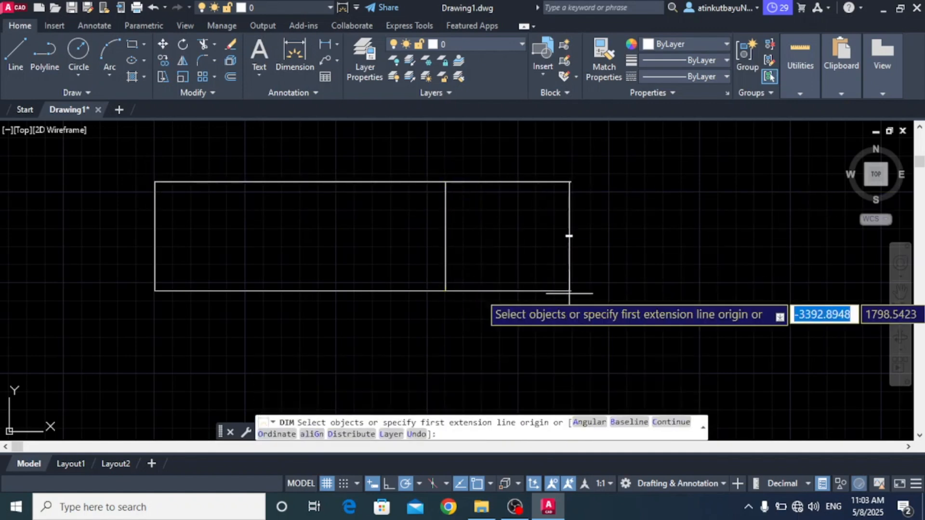
{"action": "scroll", "coordinate": [571, 239], "scroll_direction": "up", "scroll_amount": 5}
{"action": "scroll", "coordinate": [647, 226], "scroll_direction": "down", "scroll_amount": 3}
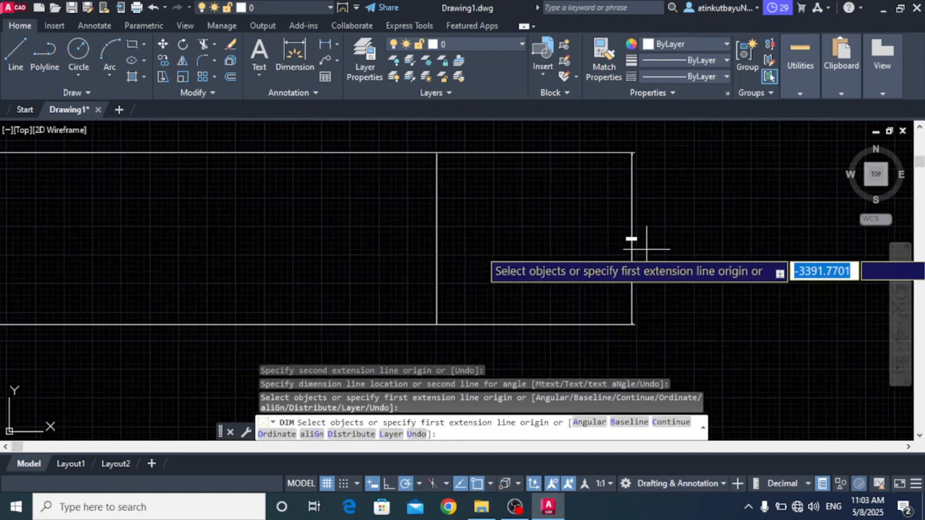
{"action": "scroll", "coordinate": [646, 249], "scroll_direction": "down", "scroll_amount": 5}
Dimension the top edge of the area-based rectangle from corner to corner, placing the dimension line above it.
{"action": "left_click", "coordinate": [289, 57]}
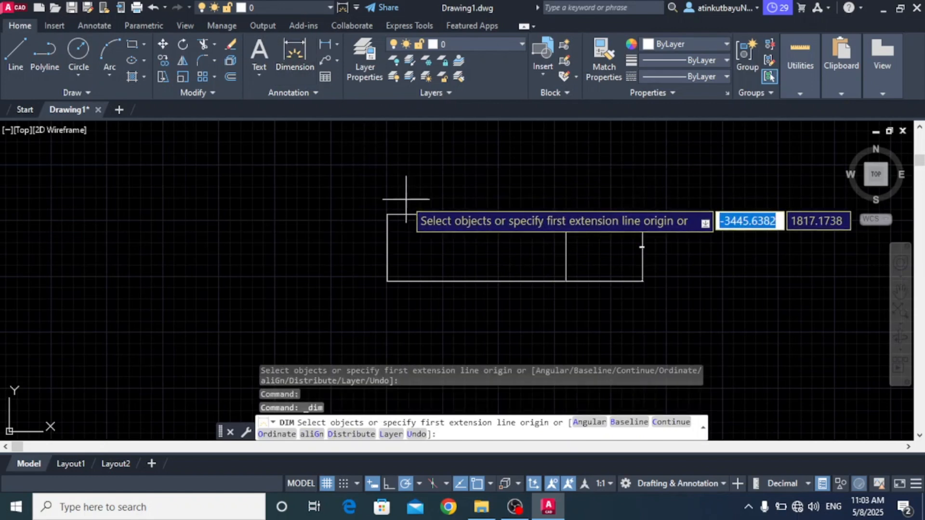
{"action": "left_click", "coordinate": [387, 215]}
{"action": "left_click", "coordinate": [566, 215]}
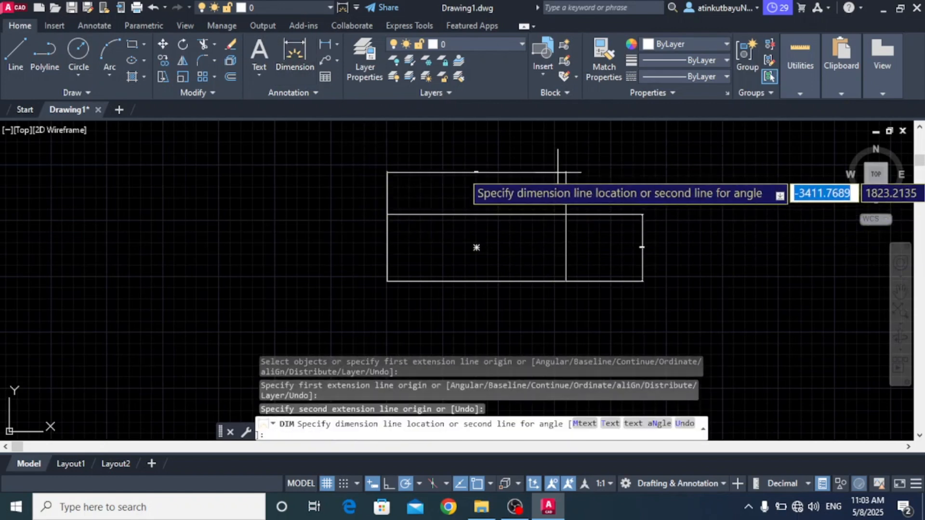
{"action": "left_click", "coordinate": [558, 172]}
{"action": "scroll", "coordinate": [501, 188], "scroll_direction": "up", "scroll_amount": 4}
{"action": "scroll", "coordinate": [477, 197], "scroll_direction": "down", "scroll_amount": 3}
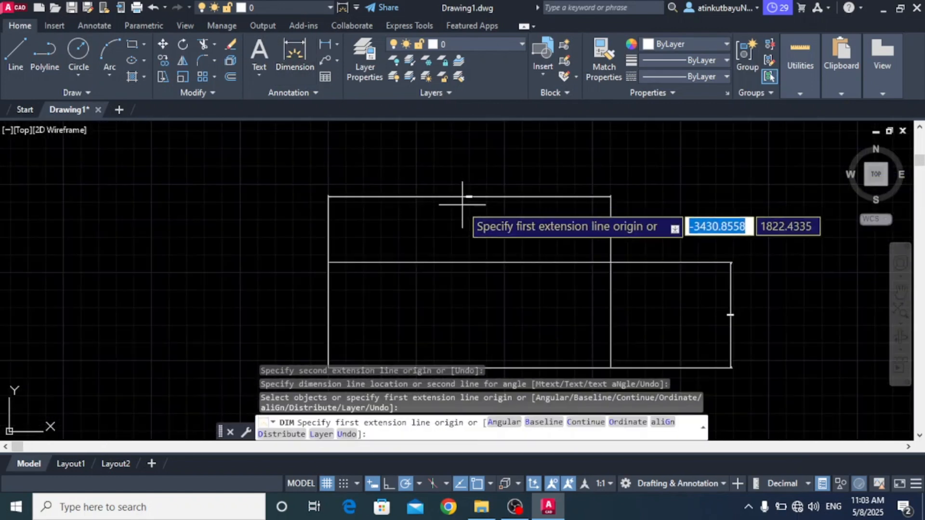
End the dimension command and delete the right-edge and top-edge dimensions of the area-based rectangle.
{"action": "scroll", "coordinate": [460, 190], "scroll_direction": "down", "scroll_amount": 2}
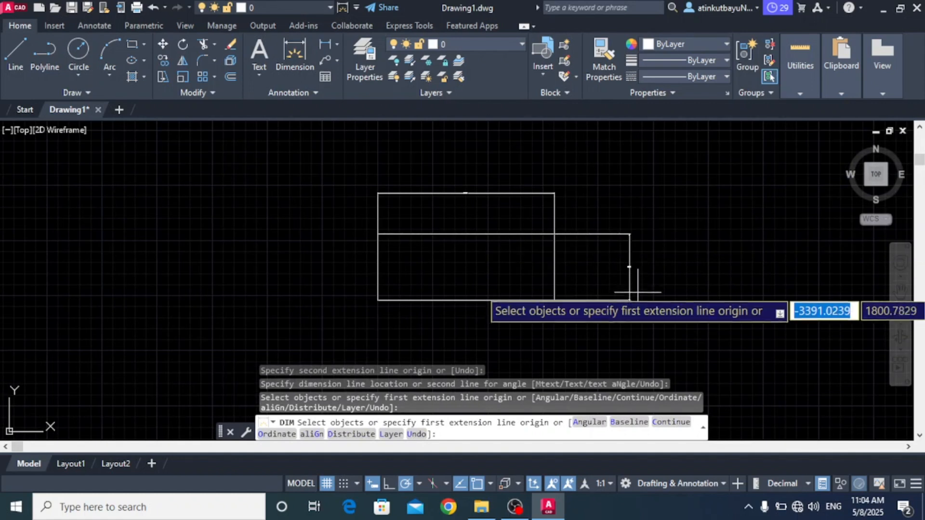
{"action": "left_click", "coordinate": [627, 270]}
{"action": "left_click", "coordinate": [626, 273]}
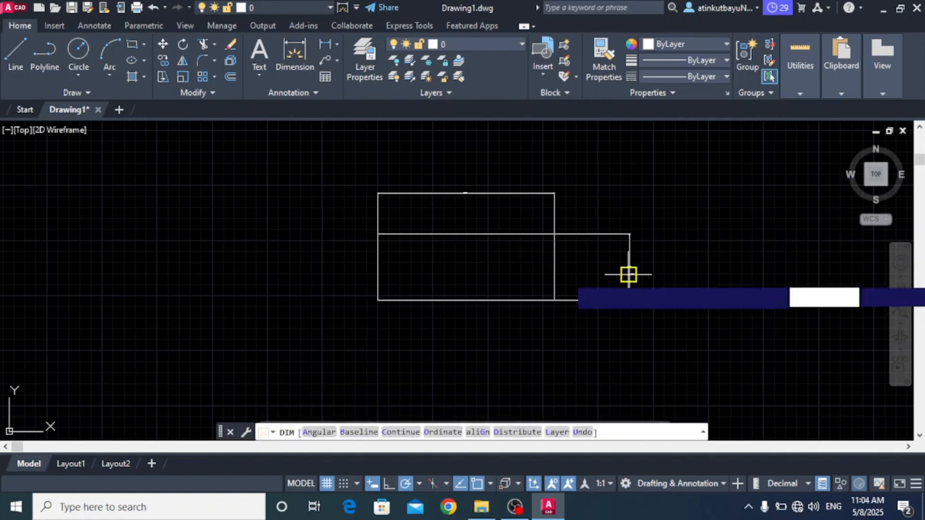
{"action": "left_click", "coordinate": [628, 275]}
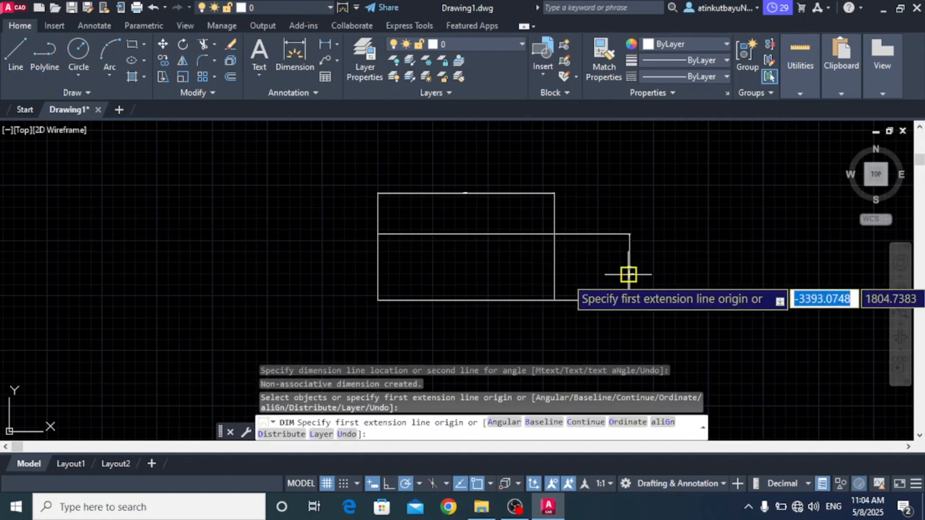
{"action": "key", "text": "Escape"}
{"action": "left_click", "coordinate": [628, 273]}
{"action": "key", "text": "Delete"}
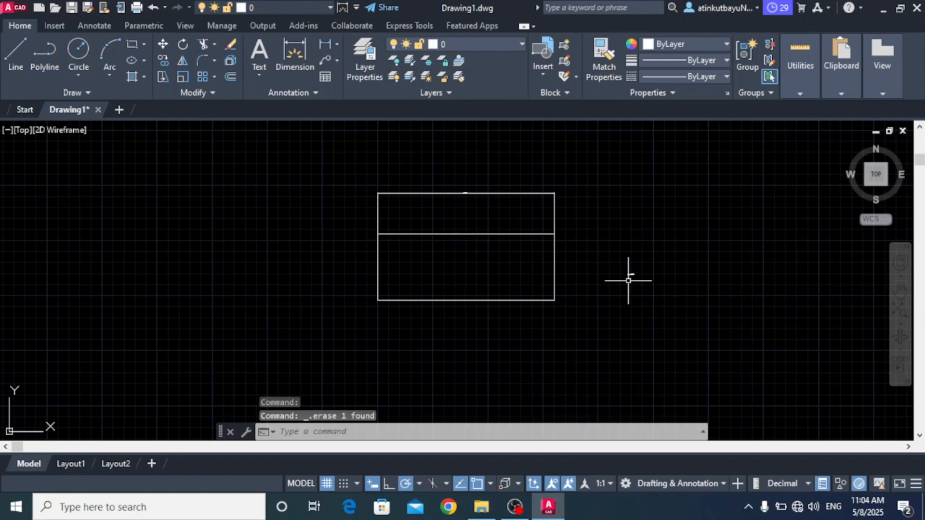
{"action": "left_click", "coordinate": [553, 205]}
{"action": "key", "text": "Delete"}
Draw a rectangle to the left of the existing 600-area one using the Area option, with area 1000 and length 100.
{"action": "scroll", "coordinate": [624, 250], "scroll_direction": "down", "scroll_amount": 4}
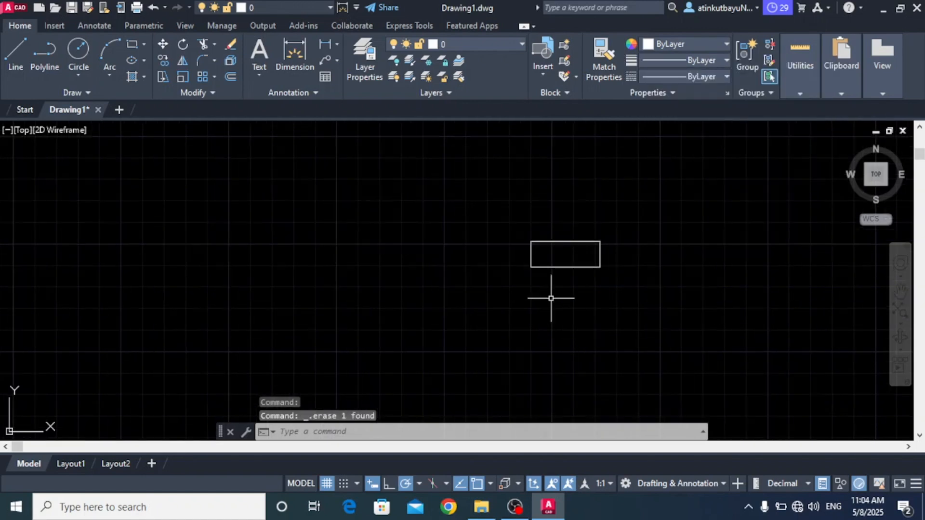
{"action": "scroll", "coordinate": [551, 298], "scroll_direction": "up", "scroll_amount": 4}
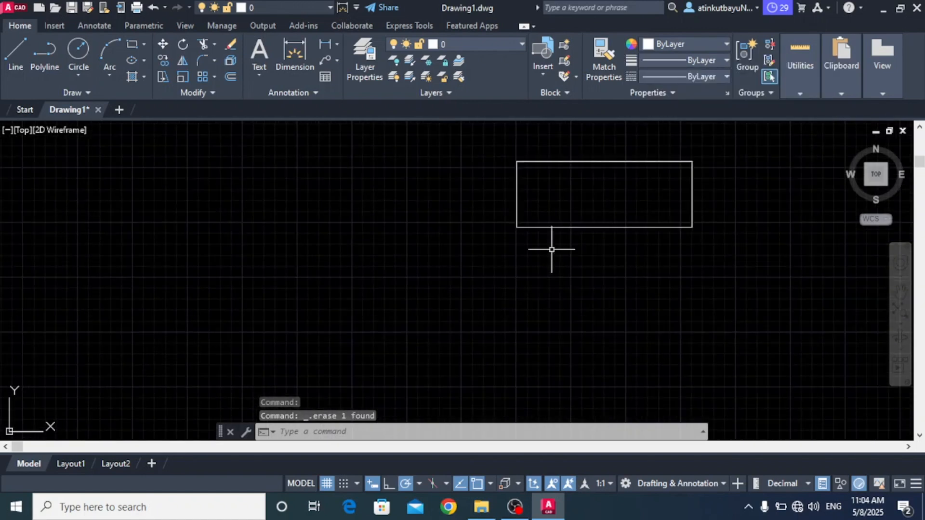
{"action": "scroll", "coordinate": [527, 182], "scroll_direction": "up", "scroll_amount": 4}
{"action": "scroll", "coordinate": [530, 245], "scroll_direction": "down", "scroll_amount": 4}
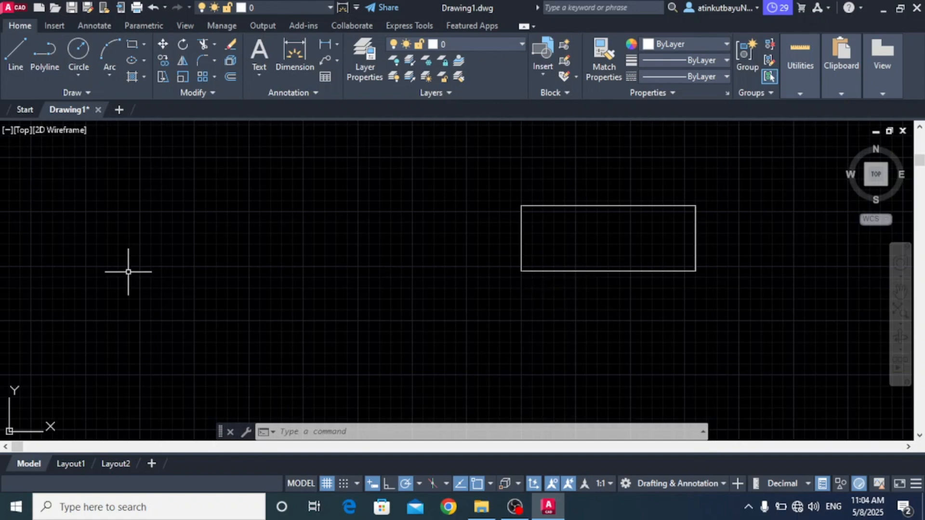
{"action": "left_click", "coordinate": [319, 436]}
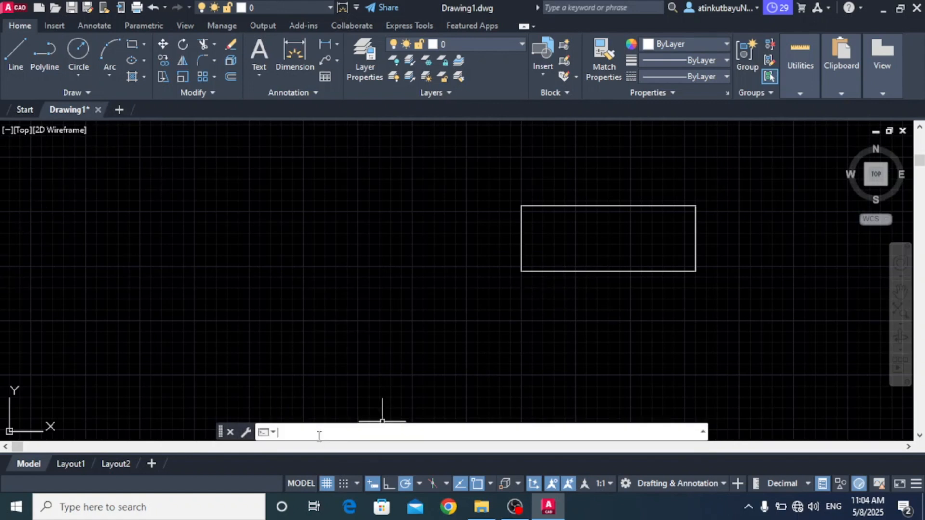
{"action": "type", "text": "REC"}
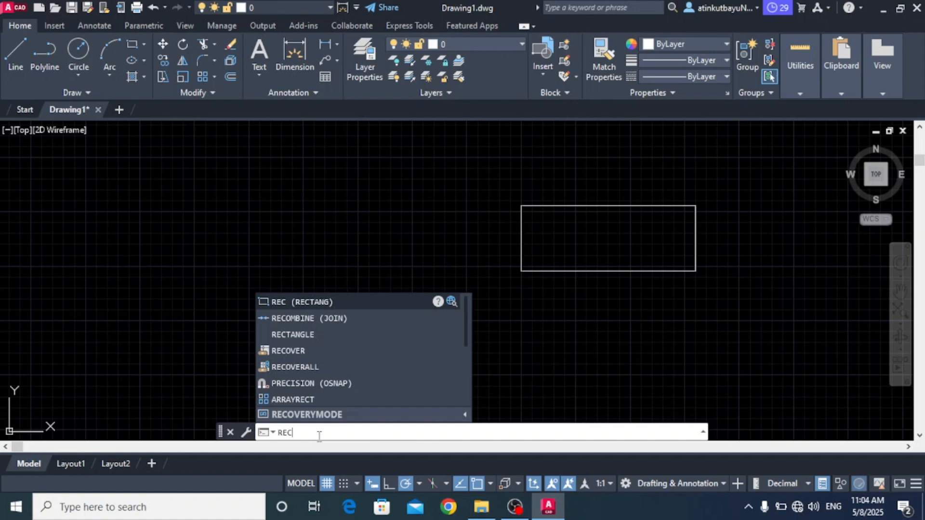
{"action": "key", "text": "Return"}
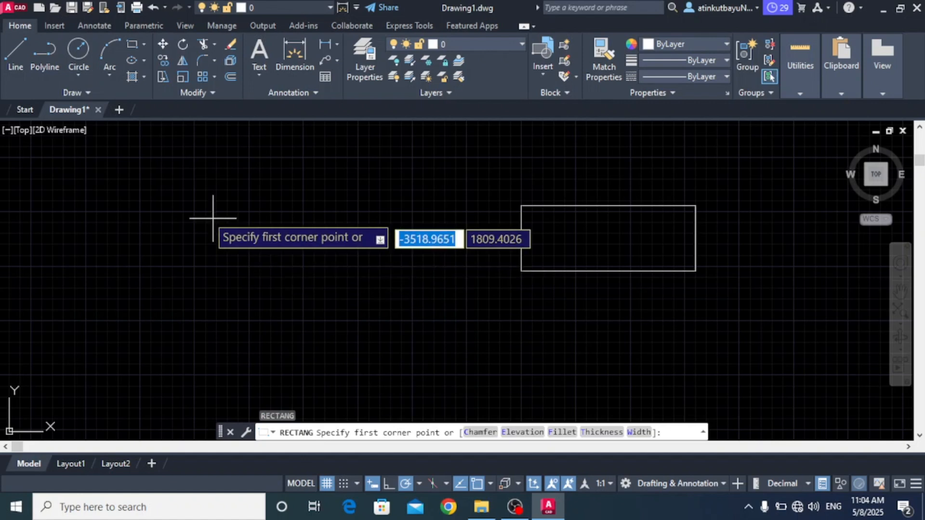
{"action": "left_click", "coordinate": [83, 191]}
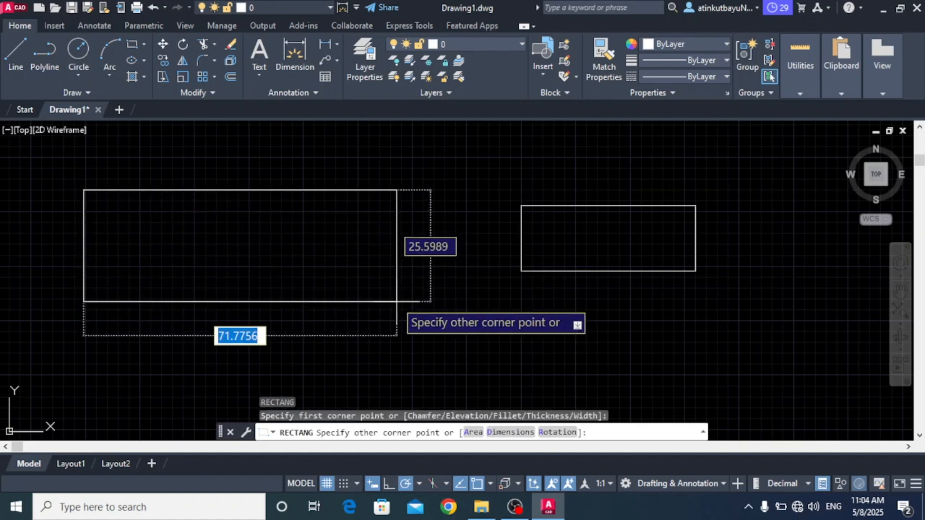
{"action": "type", "text": "A"}
{"action": "key", "text": "Return"}
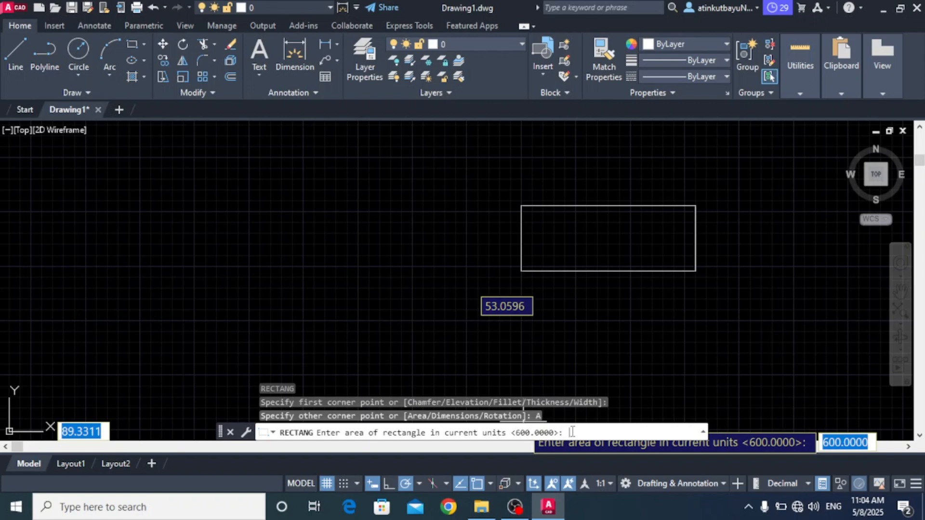
{"action": "type", "text": "1000"}
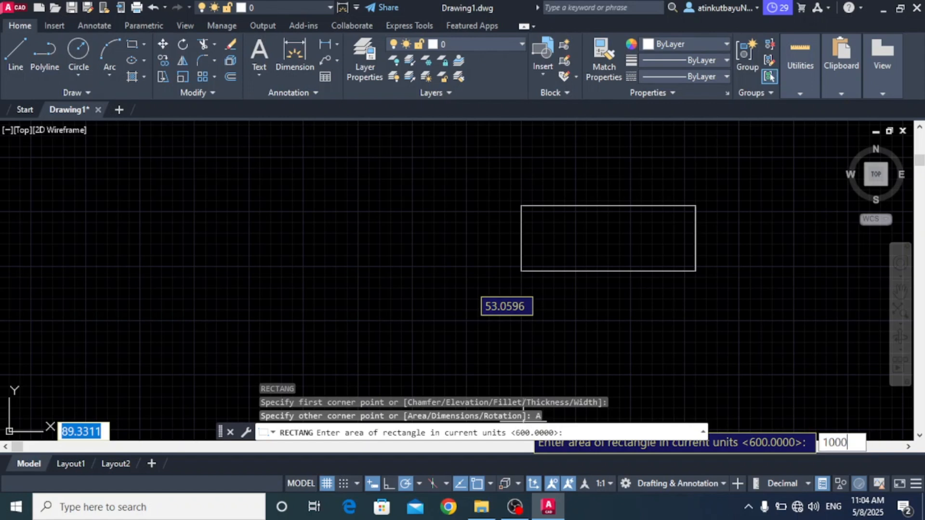
{"action": "key", "text": "Return"}
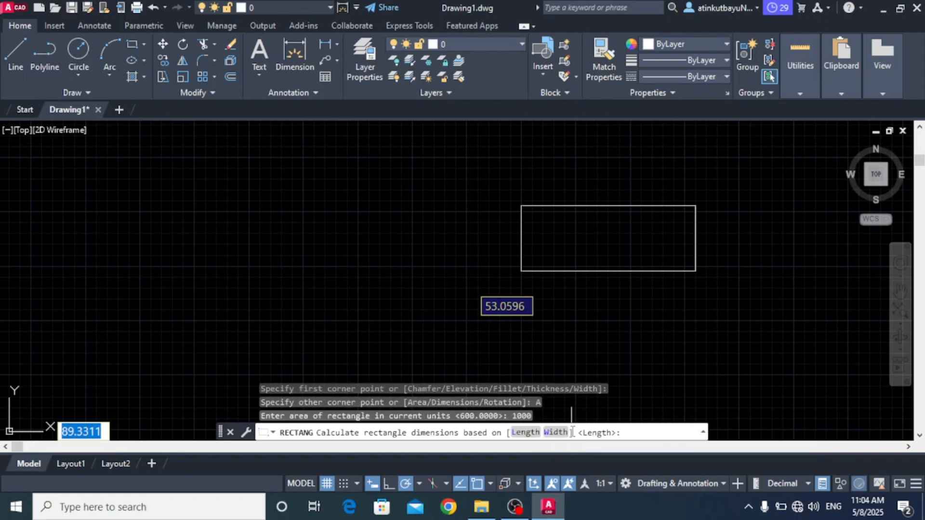
{"action": "left_click", "coordinate": [529, 432]}
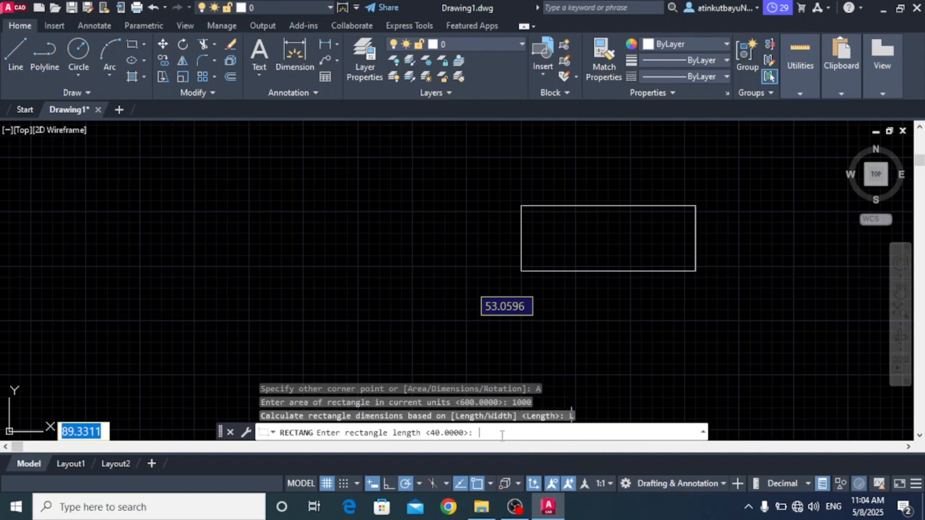
{"action": "type", "text": "100"}
{"action": "key", "text": "Return"}
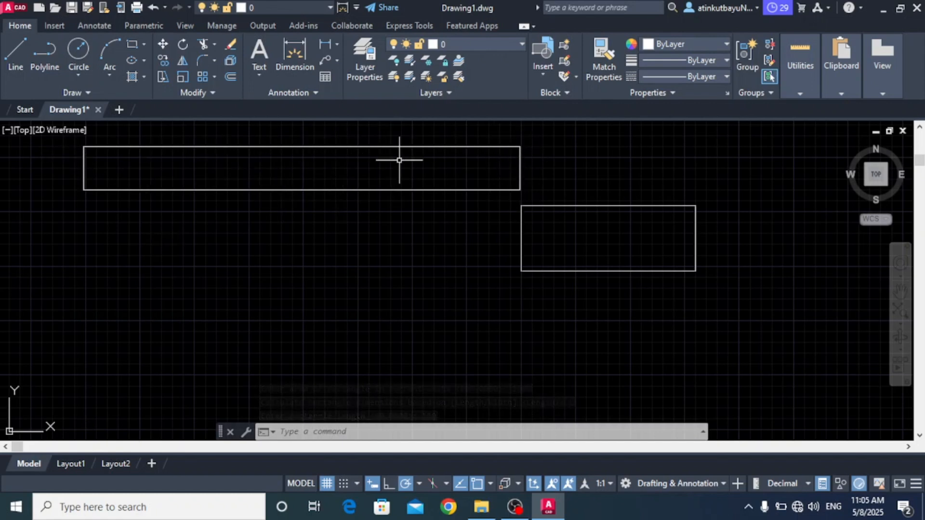
Draw a 40 by 30 rectangle in the empty area to the left of the long, narrow rectangle.
{"action": "scroll", "coordinate": [321, 233], "scroll_direction": "down", "scroll_amount": 2}
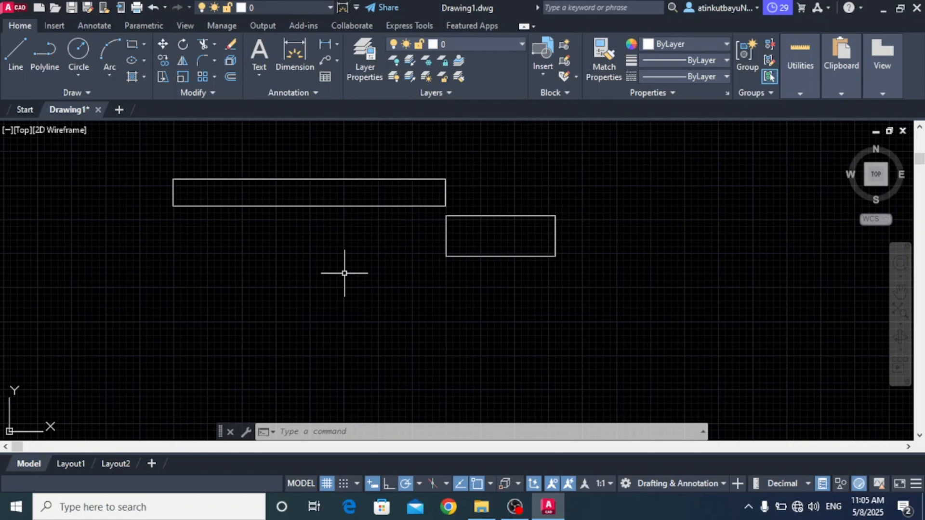
{"action": "scroll", "coordinate": [381, 181], "scroll_direction": "down", "scroll_amount": 2}
{"action": "type", "text": "rec"}
{"action": "key", "text": "Return"}
{"action": "left_click", "coordinate": [144, 253]}
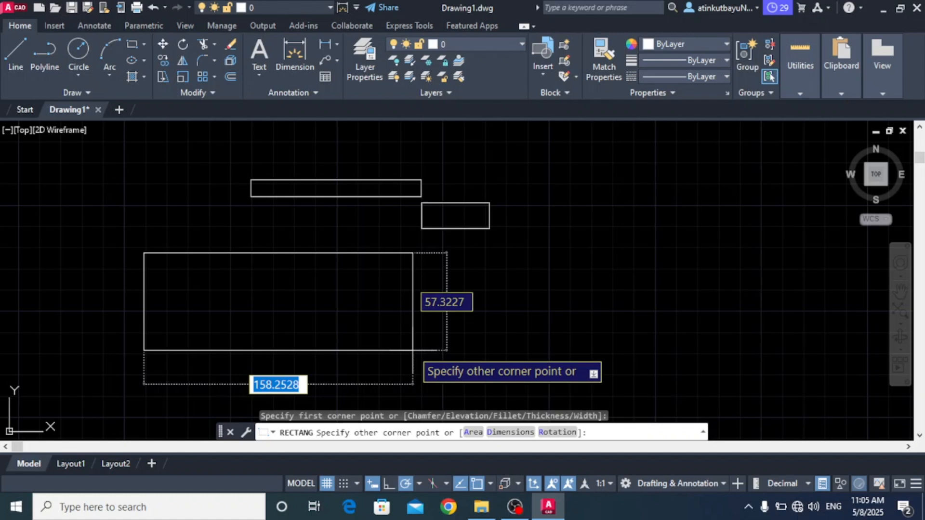
{"action": "type", "text": "40"}
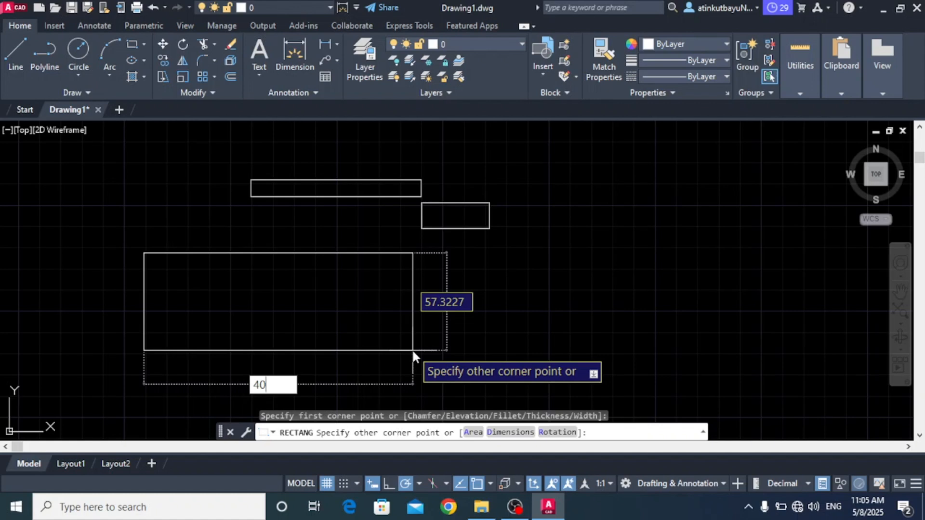
{"action": "key", "text": "Tab"}
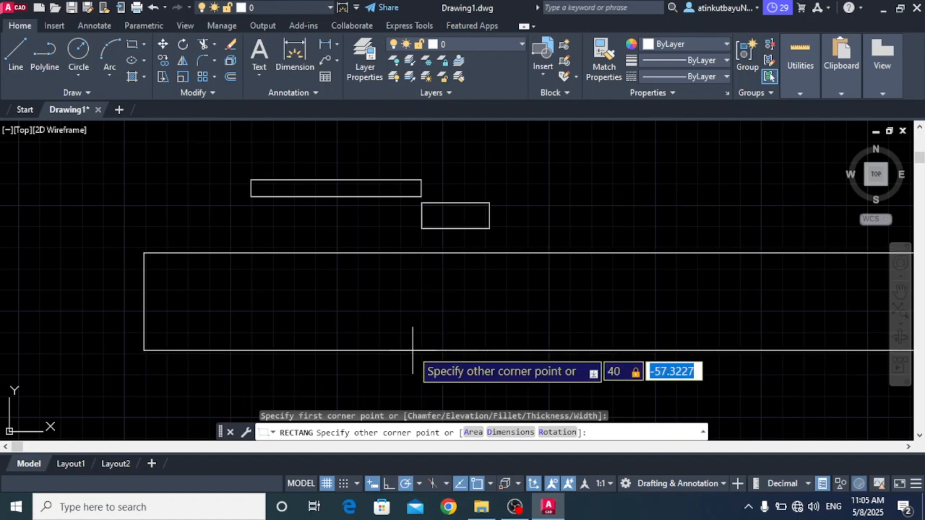
{"action": "type", "text": "30"}
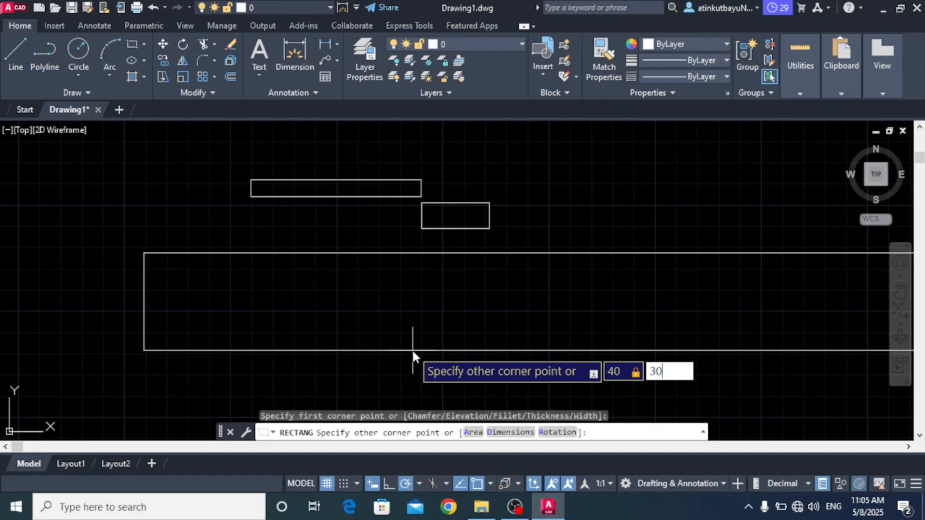
{"action": "key", "text": "Return"}
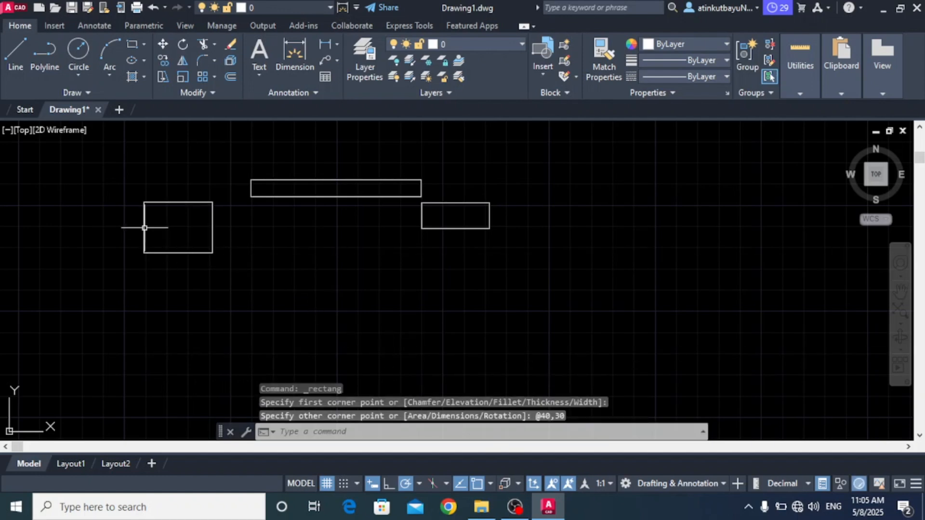
Dimension the right edge of the 40 by 30 rectangle, placing the dimension line outside to the right.
{"action": "scroll", "coordinate": [183, 192], "scroll_direction": "up", "scroll_amount": 2}
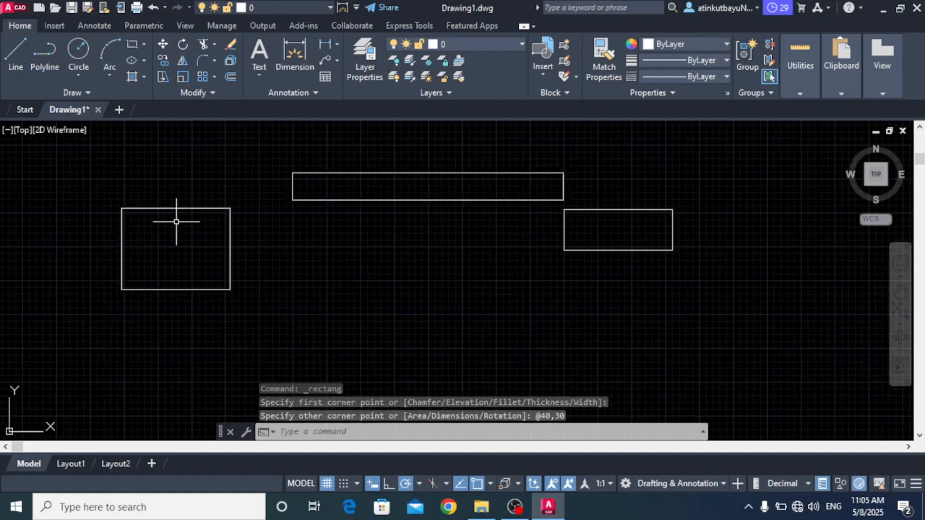
{"action": "scroll", "coordinate": [177, 221], "scroll_direction": "up", "scroll_amount": 2}
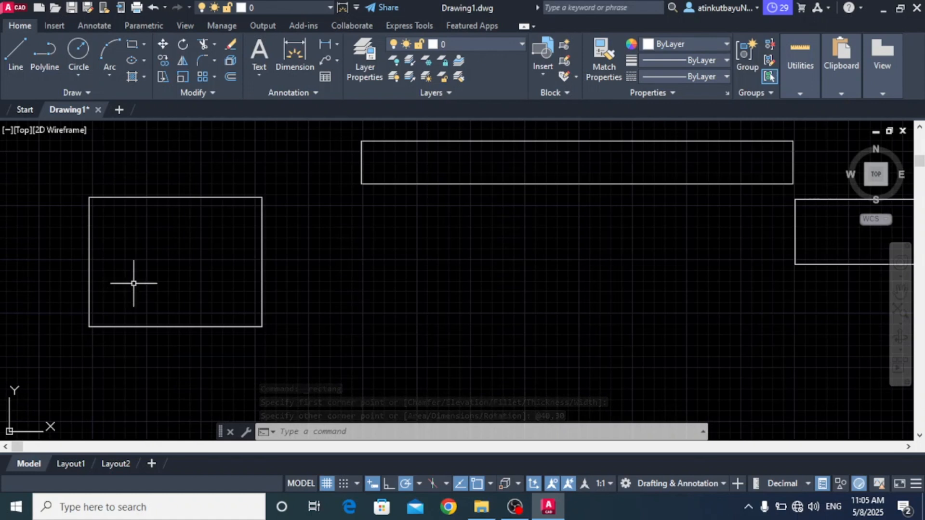
{"action": "middle_click_drag", "start_coordinate": [133, 283], "coordinate": [153, 310]}
{"action": "left_click", "coordinate": [109, 270]}
{"action": "left_click", "coordinate": [294, 53]}
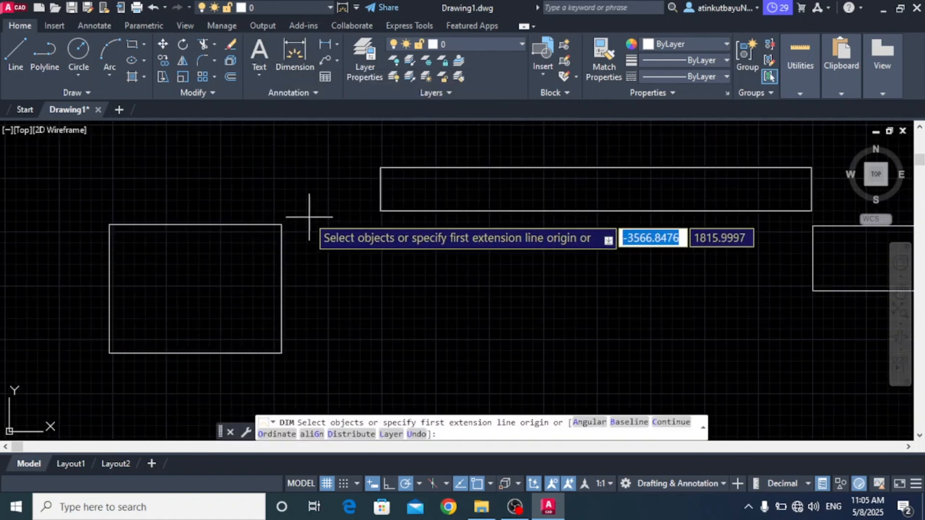
{"action": "left_click", "coordinate": [281, 224]}
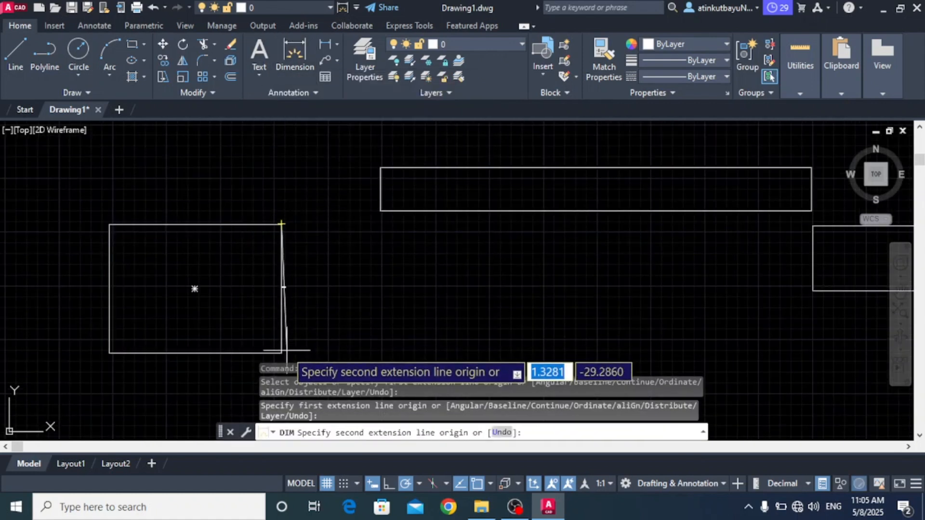
{"action": "scroll", "coordinate": [282, 354], "scroll_direction": "up", "scroll_amount": 4}
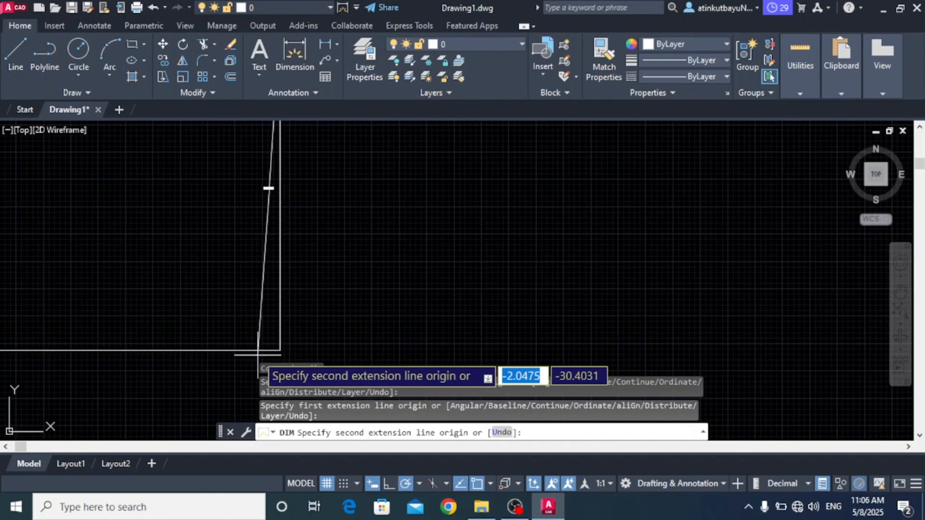
{"action": "left_click", "coordinate": [280, 350]}
{"action": "left_click", "coordinate": [461, 308]}
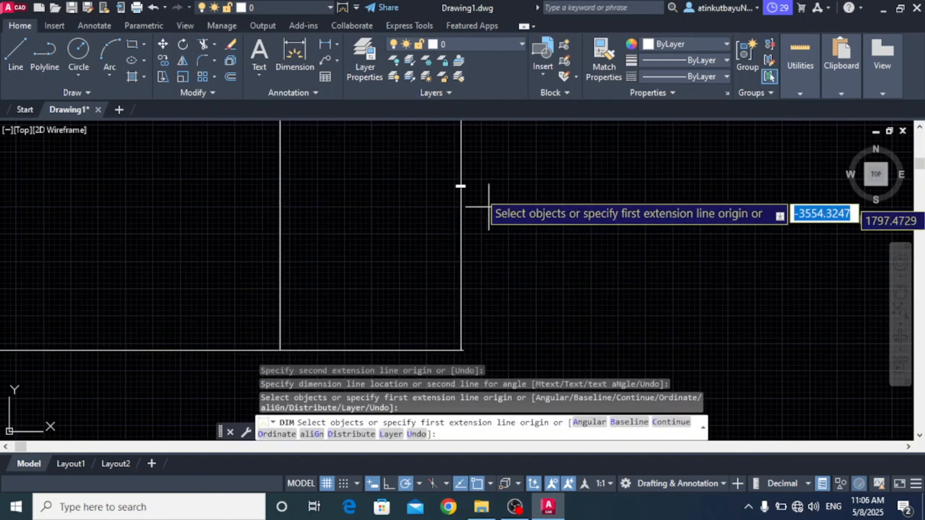
Dimension the top edge of the 40 by 30 rectangle from corner to corner, placing the dimension line above it.
{"action": "scroll", "coordinate": [458, 241], "scroll_direction": "down", "scroll_amount": 3}
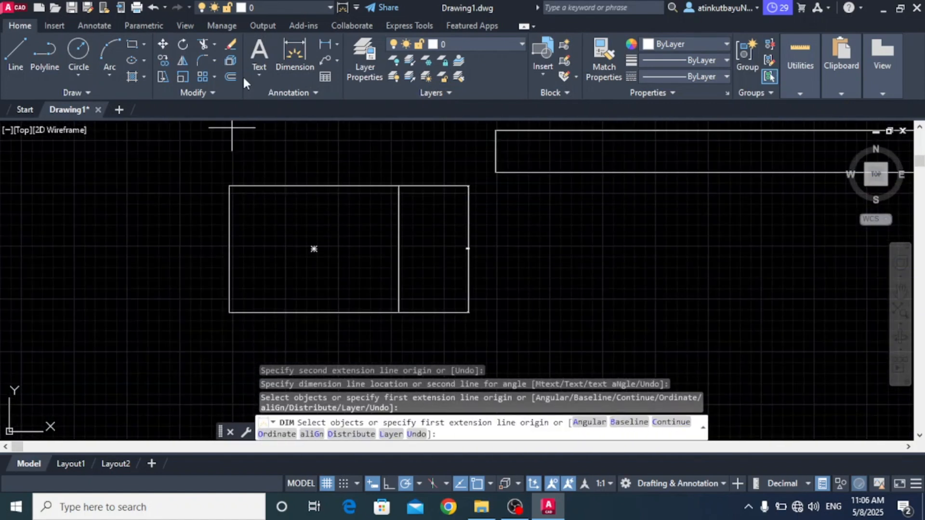
{"action": "left_click", "coordinate": [294, 55]}
{"action": "left_click", "coordinate": [230, 186]}
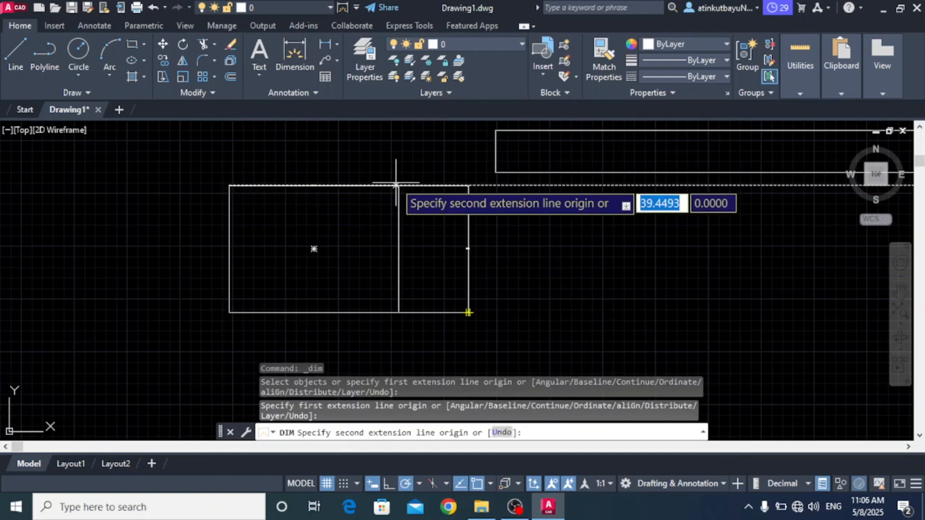
{"action": "left_click", "coordinate": [399, 185]}
{"action": "left_click", "coordinate": [262, 147]}
End the dimension command and delete both dimensions of the 40 by 30 rectangle.
{"action": "scroll", "coordinate": [262, 143], "scroll_direction": "up", "scroll_amount": 3}
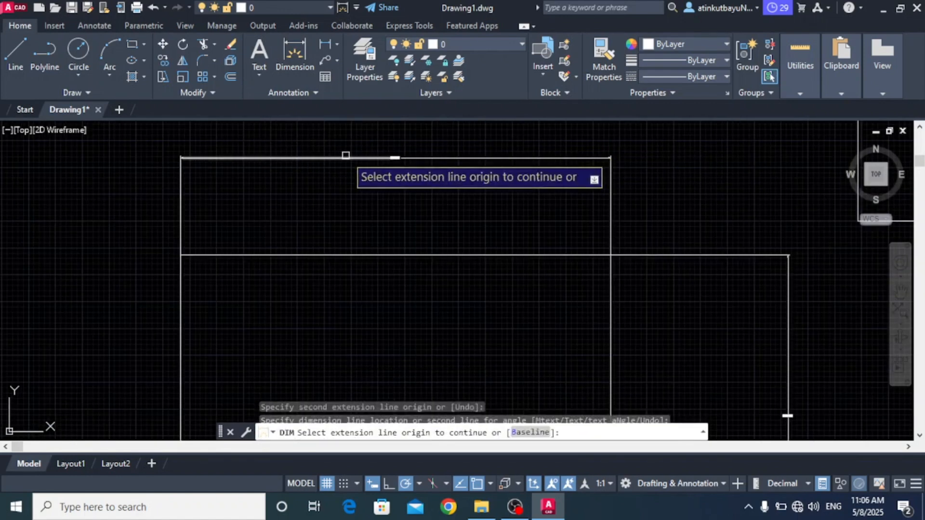
{"action": "key", "text": "Escape"}
{"action": "scroll", "coordinate": [384, 161], "scroll_direction": "down", "scroll_amount": 5}
{"action": "key", "text": "Escape"}
{"action": "key", "text": "Delete"}
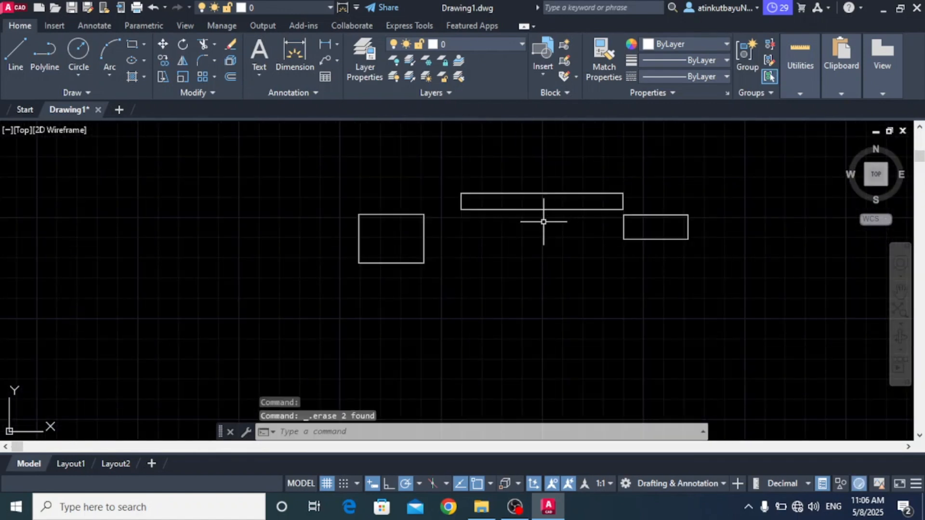